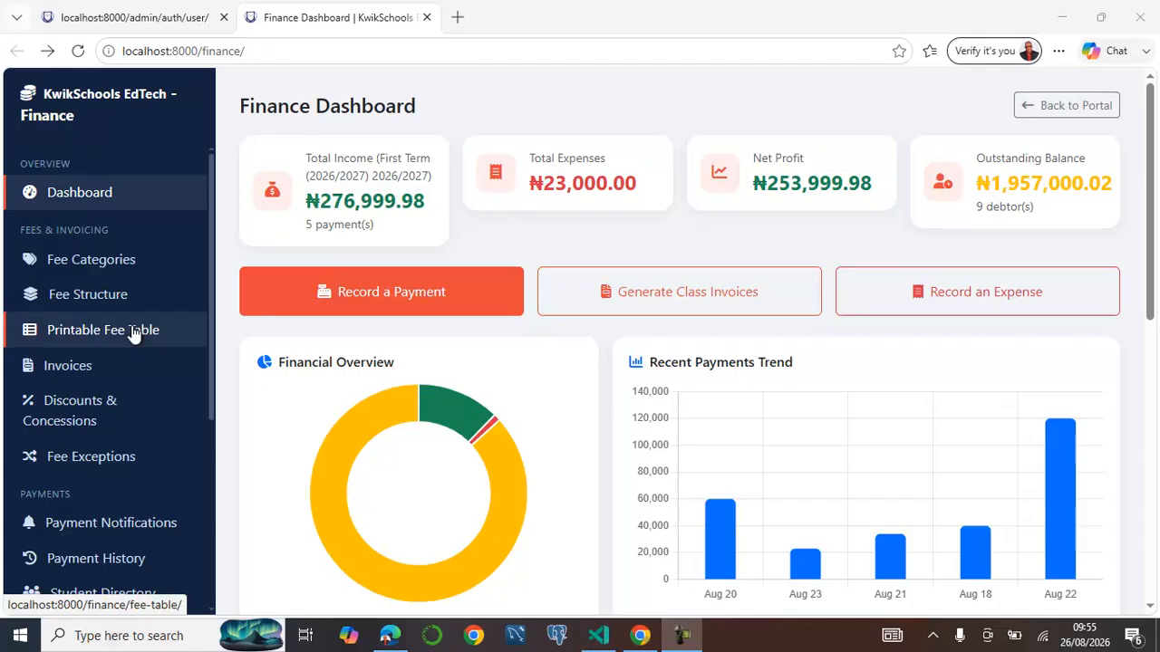
- Open the Invoices list and review the students' totals, amounts paid, balances and statuses
{"action": "scroll", "coordinate": [18, 316], "scroll_direction": "down", "scroll_amount": 1}
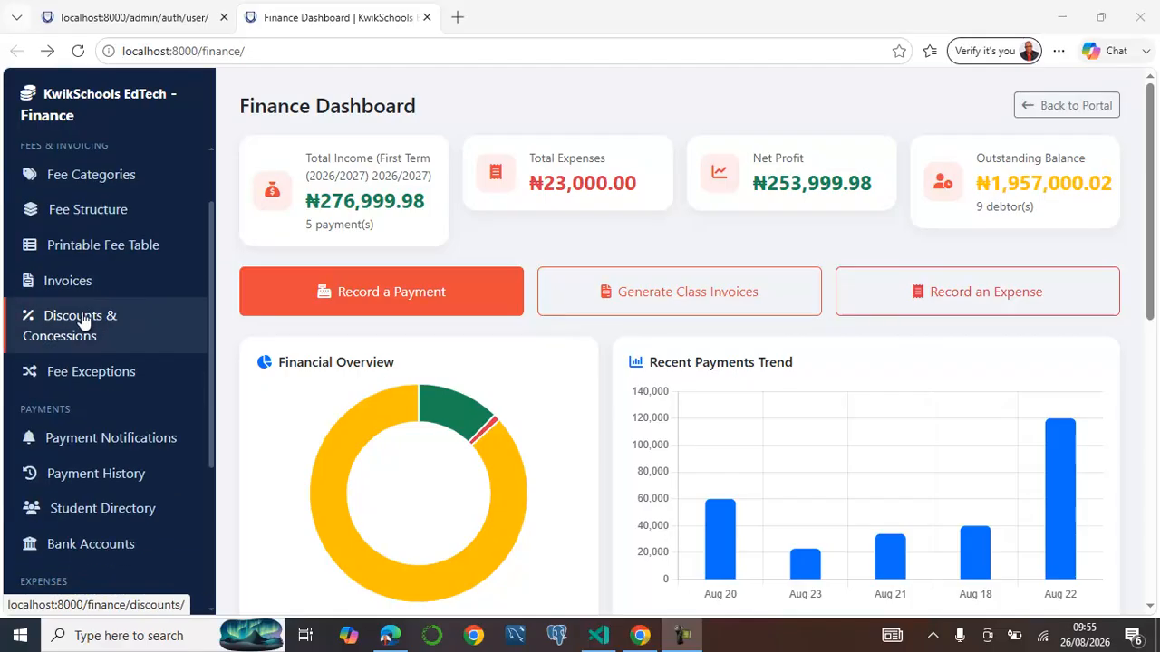
{"action": "left_click", "coordinate": [87, 288]}
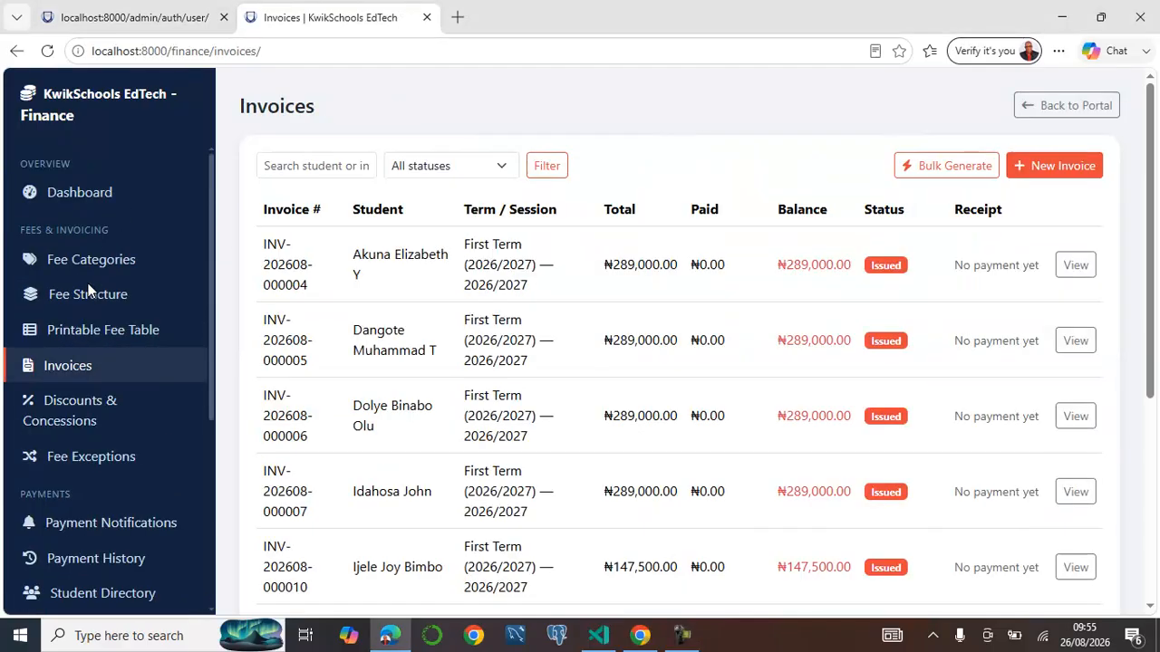
{"action": "scroll", "coordinate": [679, 321], "scroll_direction": "down", "scroll_amount": 4}
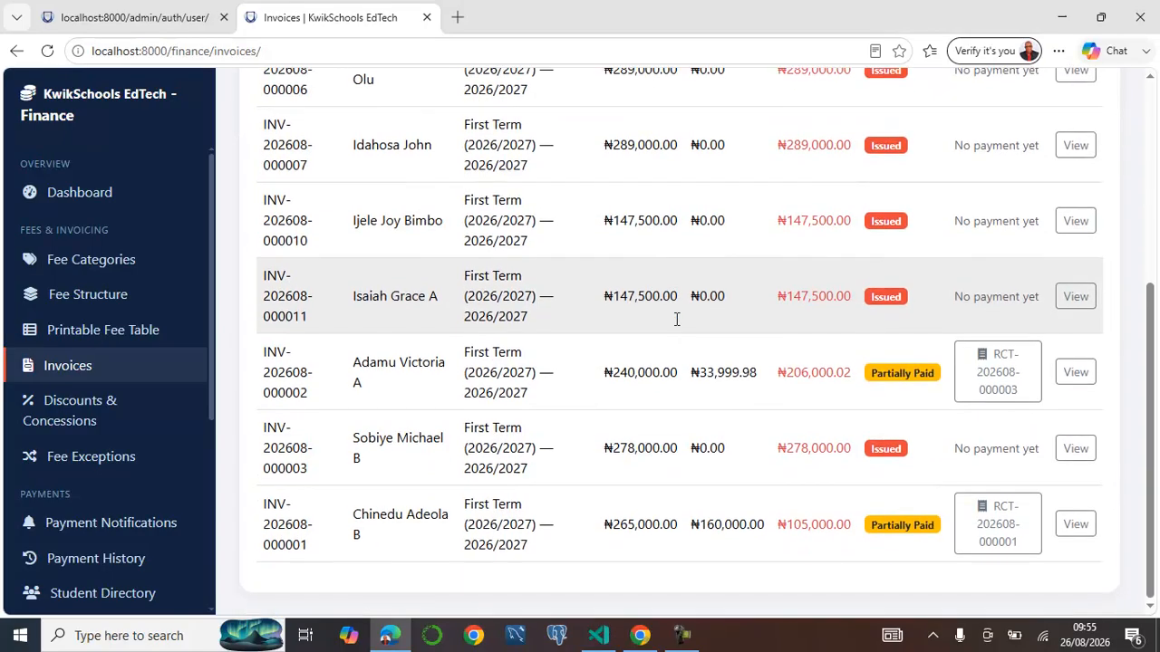
{"action": "scroll", "coordinate": [686, 331], "scroll_direction": "up", "scroll_amount": 4}
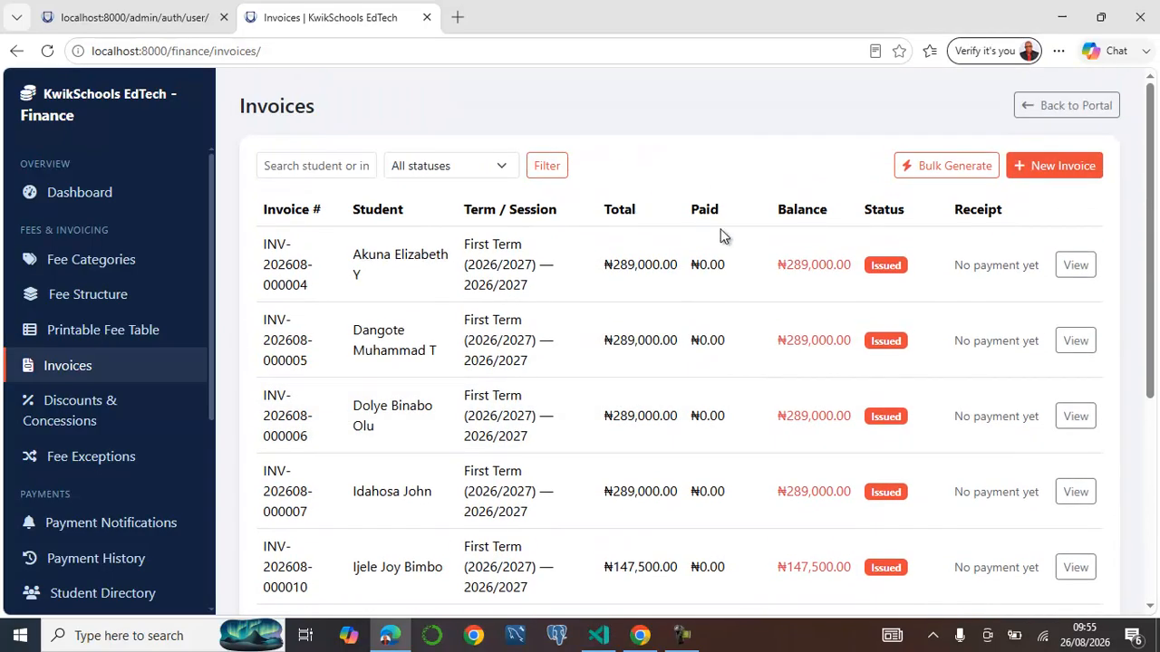
{"action": "scroll", "coordinate": [569, 312], "scroll_direction": "down", "scroll_amount": 4}
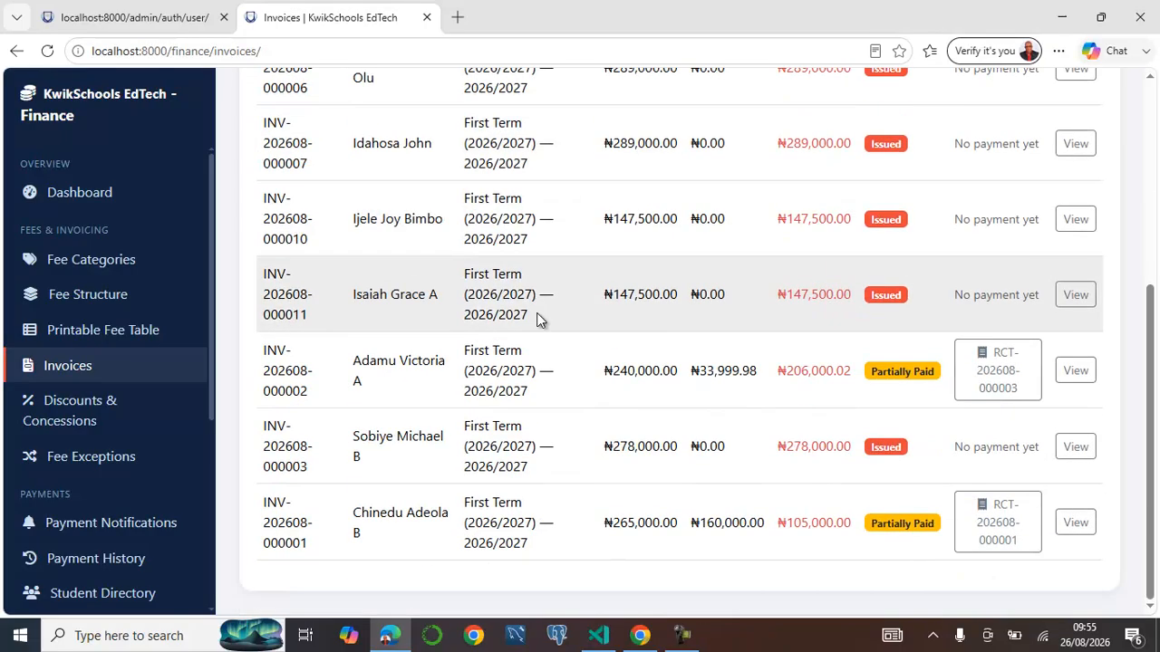
{"action": "scroll", "coordinate": [536, 318], "scroll_direction": "up", "scroll_amount": 4}
- Open the Student Directory from the finance dashboard and look through the students' first-term balances and available actions
{"action": "left_click", "coordinate": [166, 203]}
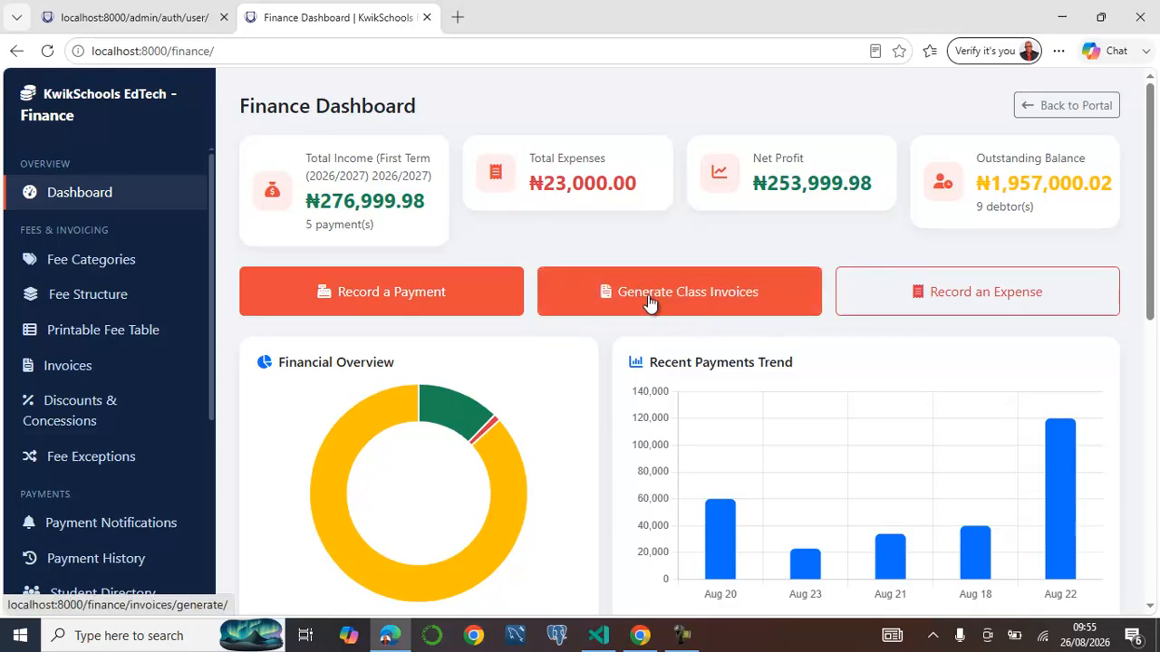
{"action": "scroll", "coordinate": [93, 320], "scroll_direction": "down", "scroll_amount": 4}
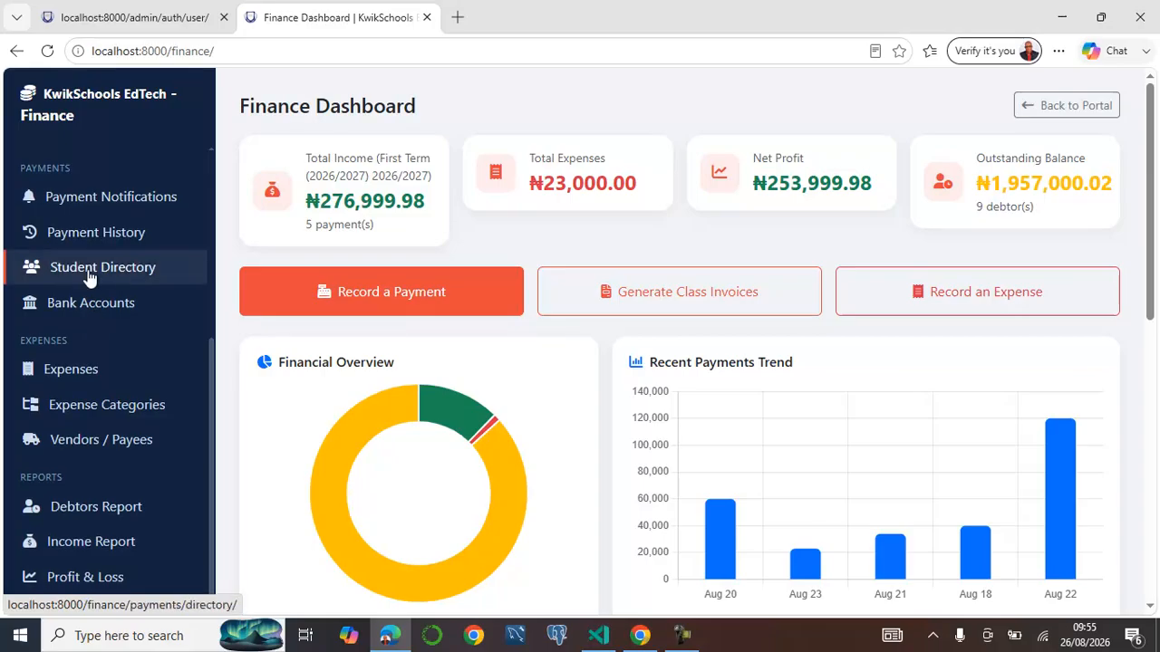
{"action": "left_click", "coordinate": [109, 272]}
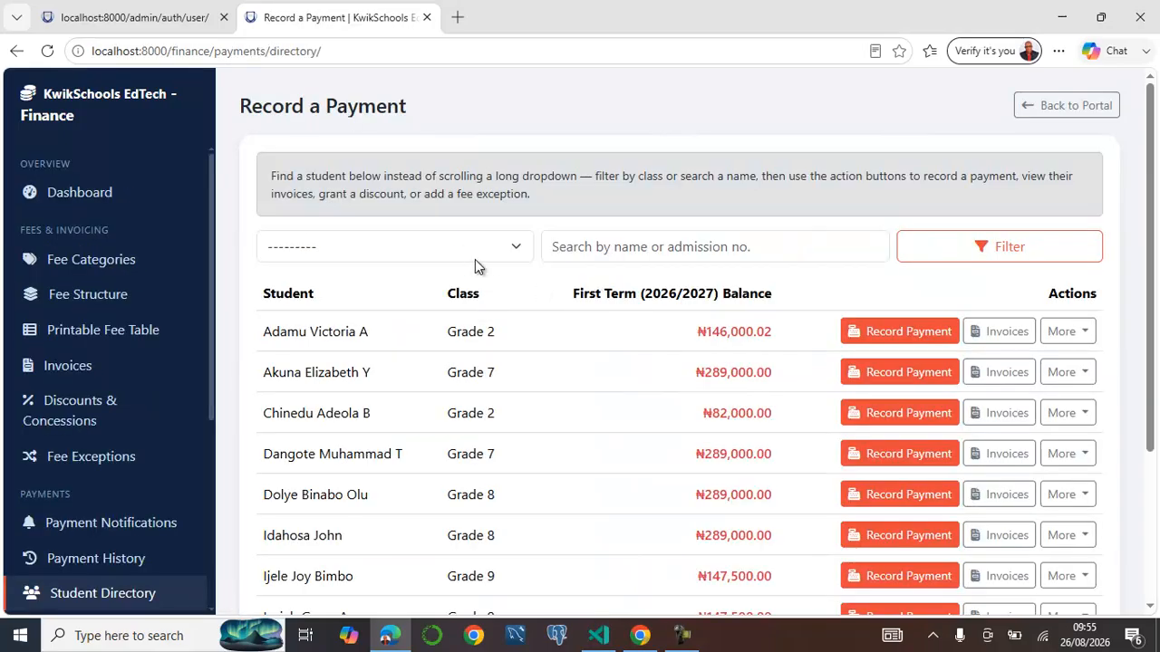
{"action": "scroll", "coordinate": [475, 260], "scroll_direction": "down", "scroll_amount": 3}
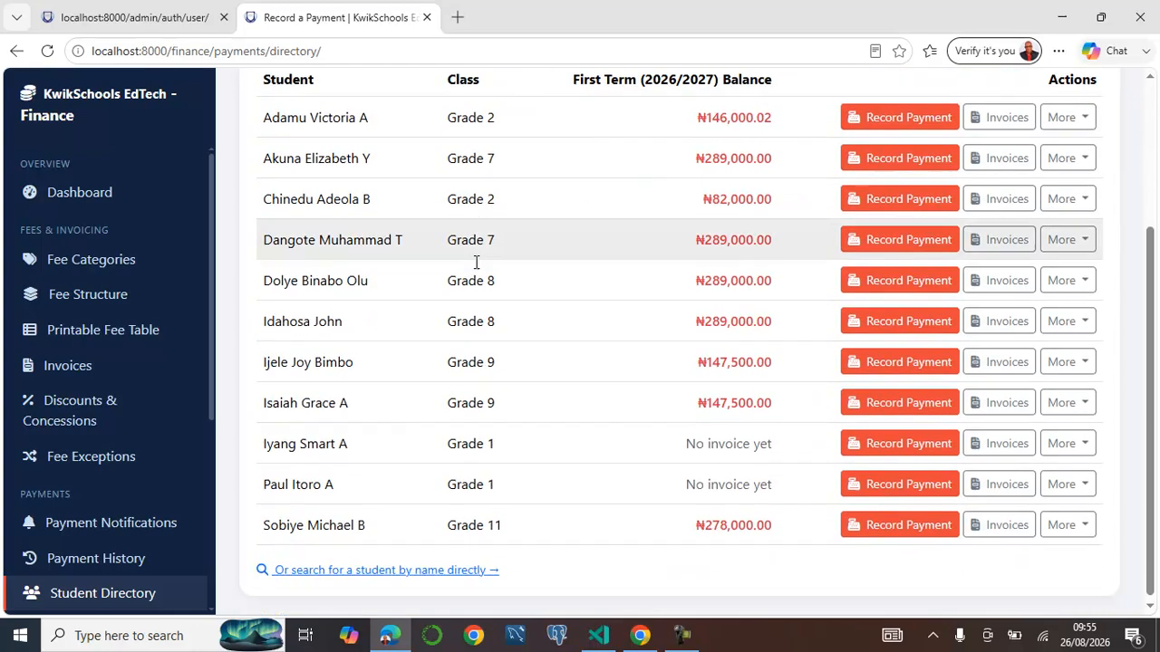
{"action": "scroll", "coordinate": [503, 323], "scroll_direction": "up", "scroll_amount": 3}
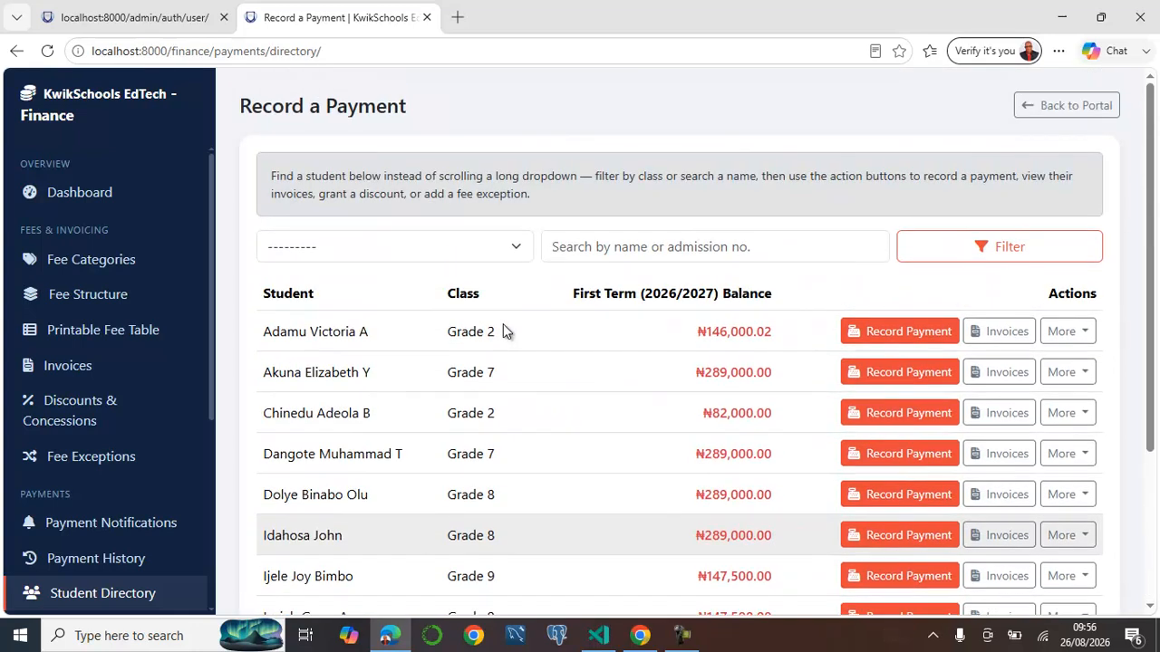
- Filter the student directory by Grade 2, and reset the class filter to list all students again
{"action": "left_click", "coordinate": [504, 247]}
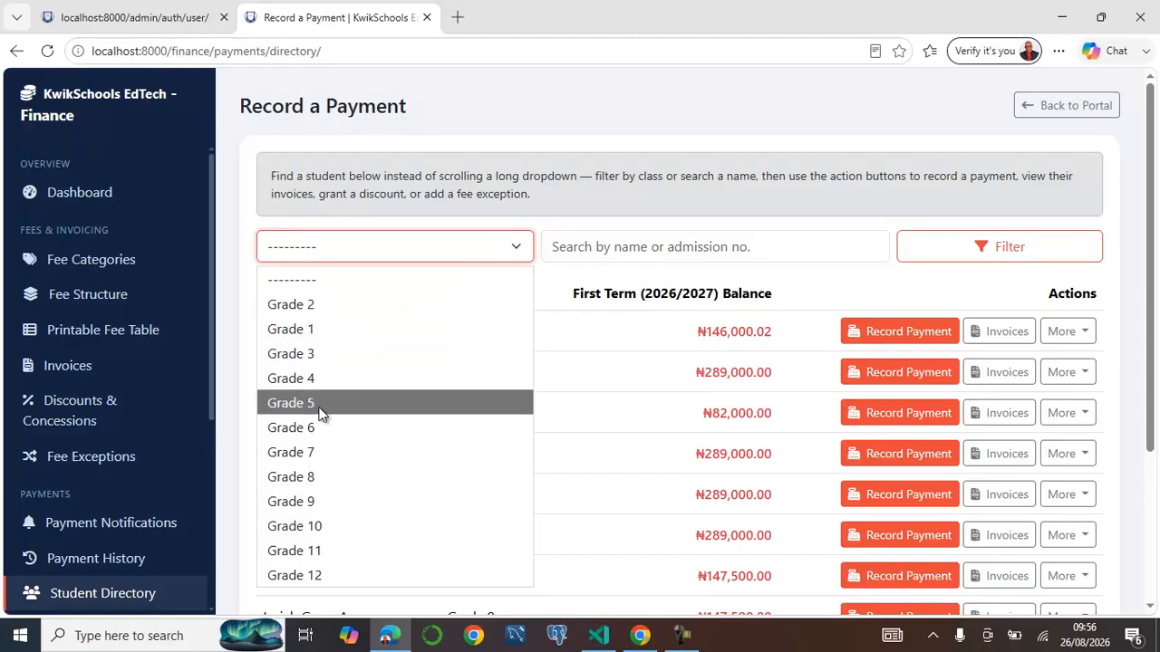
{"action": "left_click", "coordinate": [330, 305]}
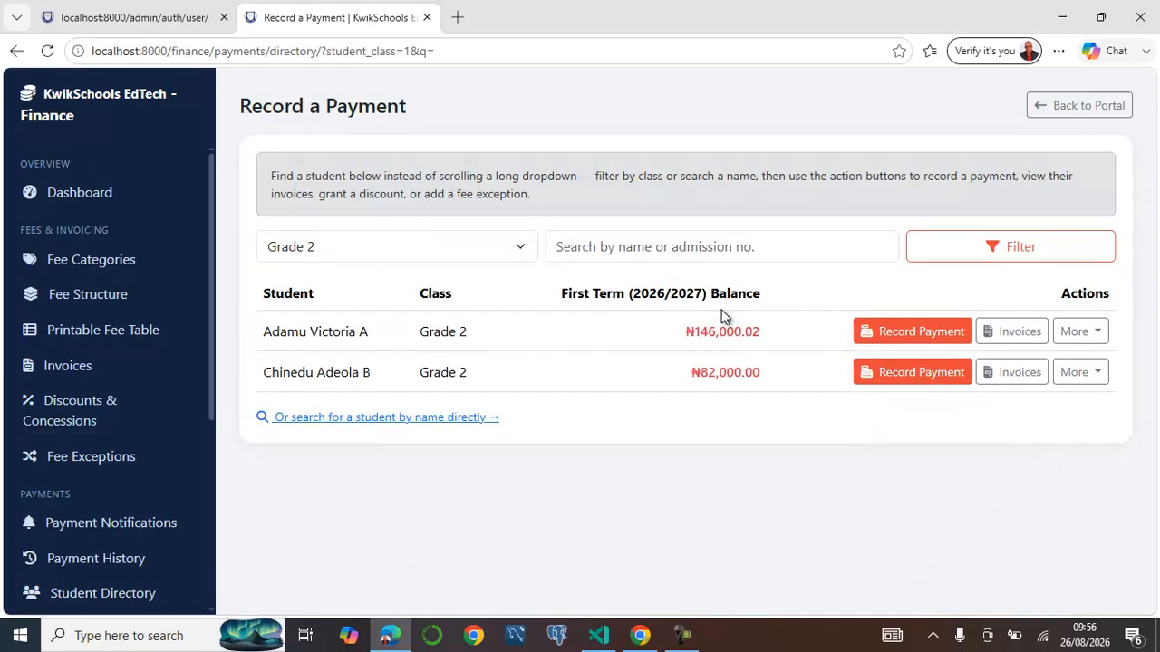
{"action": "left_click", "coordinate": [398, 245]}
{"action": "left_click", "coordinate": [471, 277]}
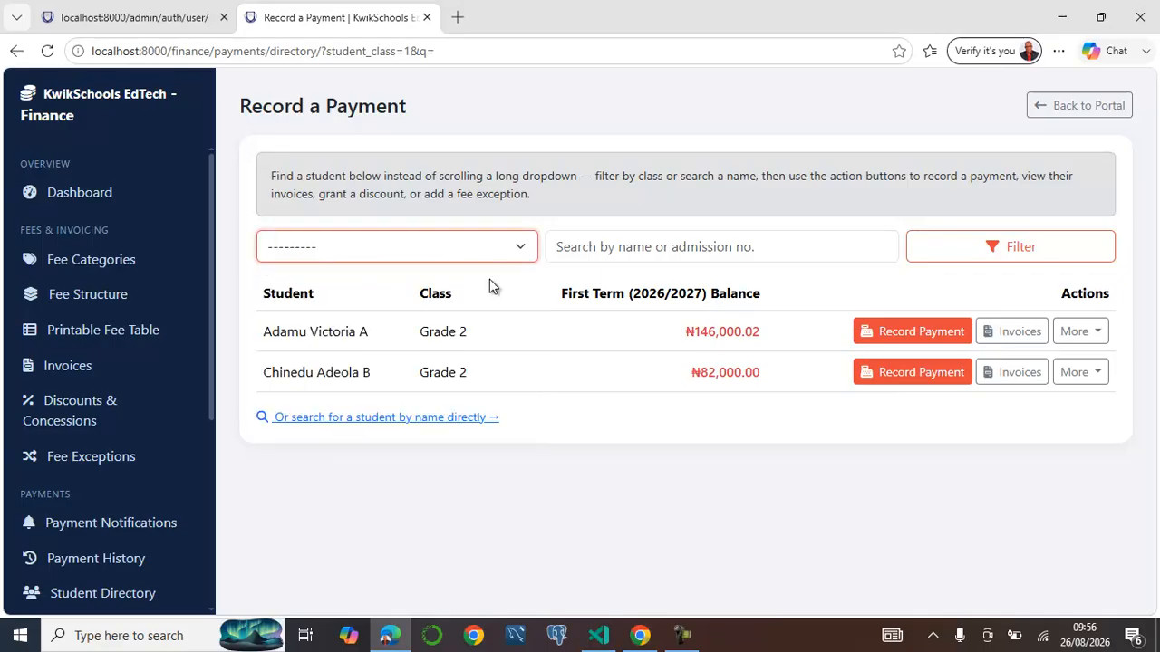
{"action": "left_click", "coordinate": [983, 250]}
- Examine the full student directory to see which students have a first-term invoice balance
{"action": "scroll", "coordinate": [471, 360], "scroll_direction": "down", "scroll_amount": 3}
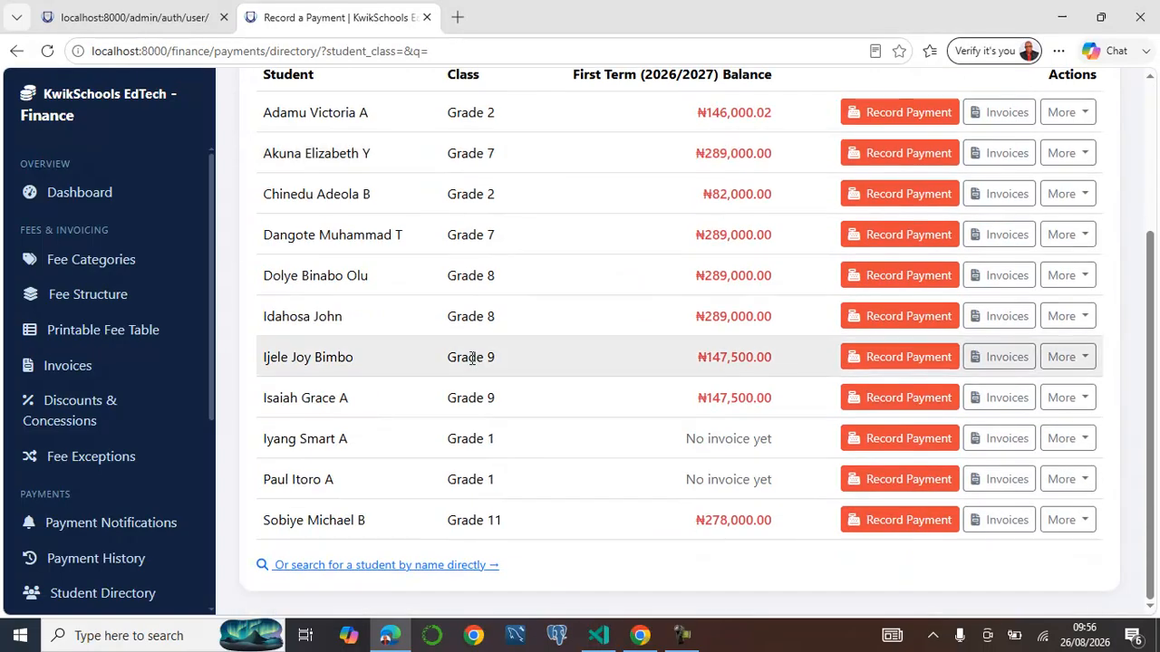
{"action": "scroll", "coordinate": [471, 360], "scroll_direction": "up", "scroll_amount": 2}
{"action": "scroll", "coordinate": [471, 360], "scroll_direction": "down", "scroll_amount": 3}
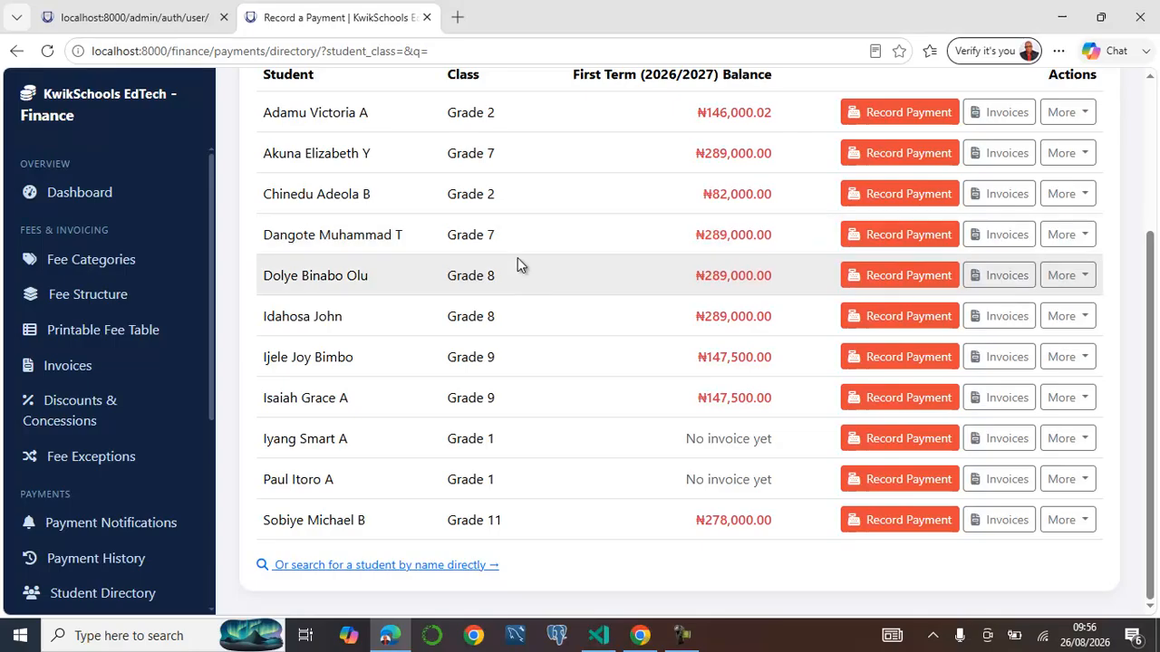
{"action": "scroll", "coordinate": [517, 264], "scroll_direction": "up", "scroll_amount": 2}
{"action": "scroll", "coordinate": [518, 244], "scroll_direction": "down", "scroll_amount": 2}
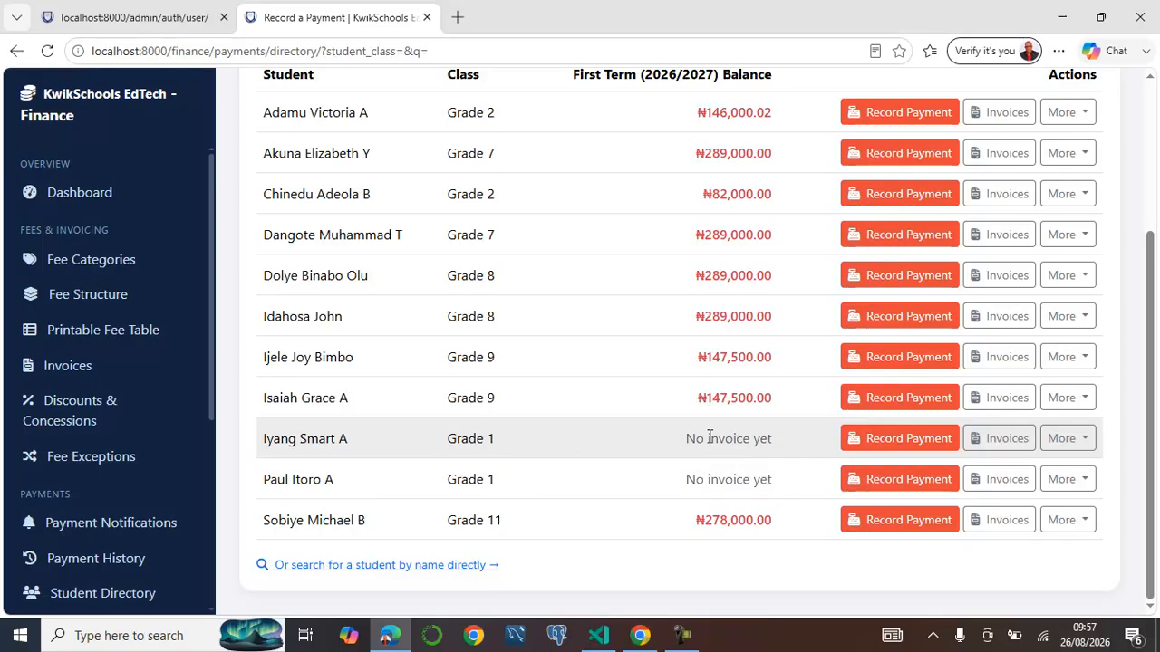
- Switch to the student portal in Chrome and check the Grade 1 student's class and current-term invoice notice
{"action": "key", "text": "alt+Tab"}
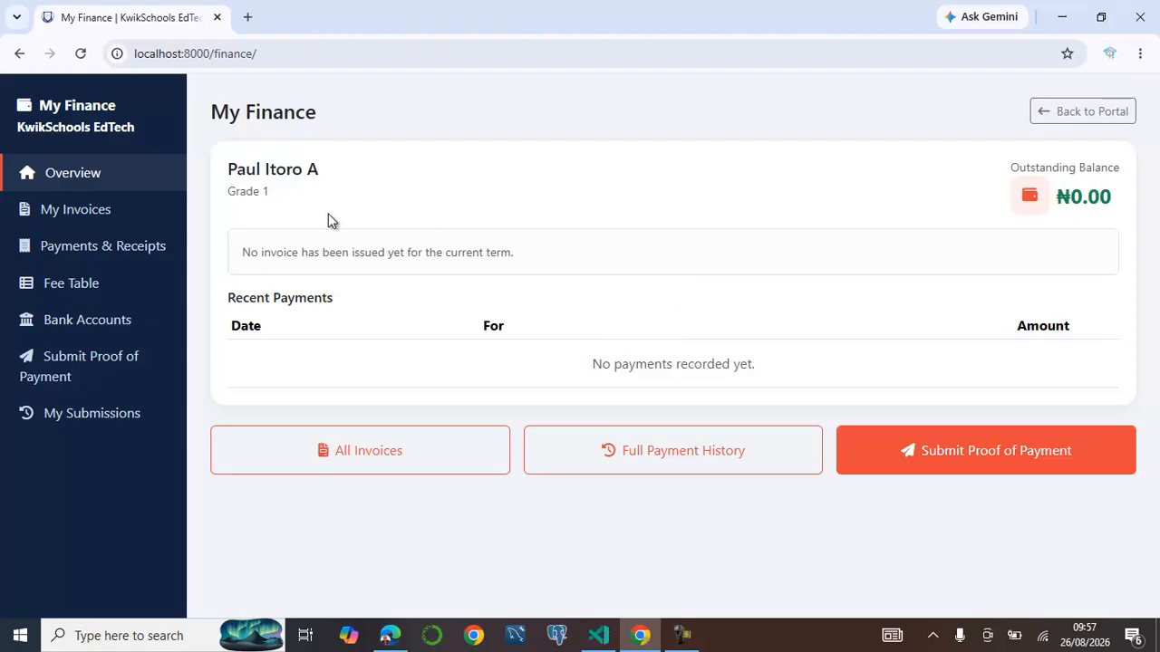
{"action": "left_click_drag", "start_coordinate": [286, 196], "coordinate": [229, 191]}
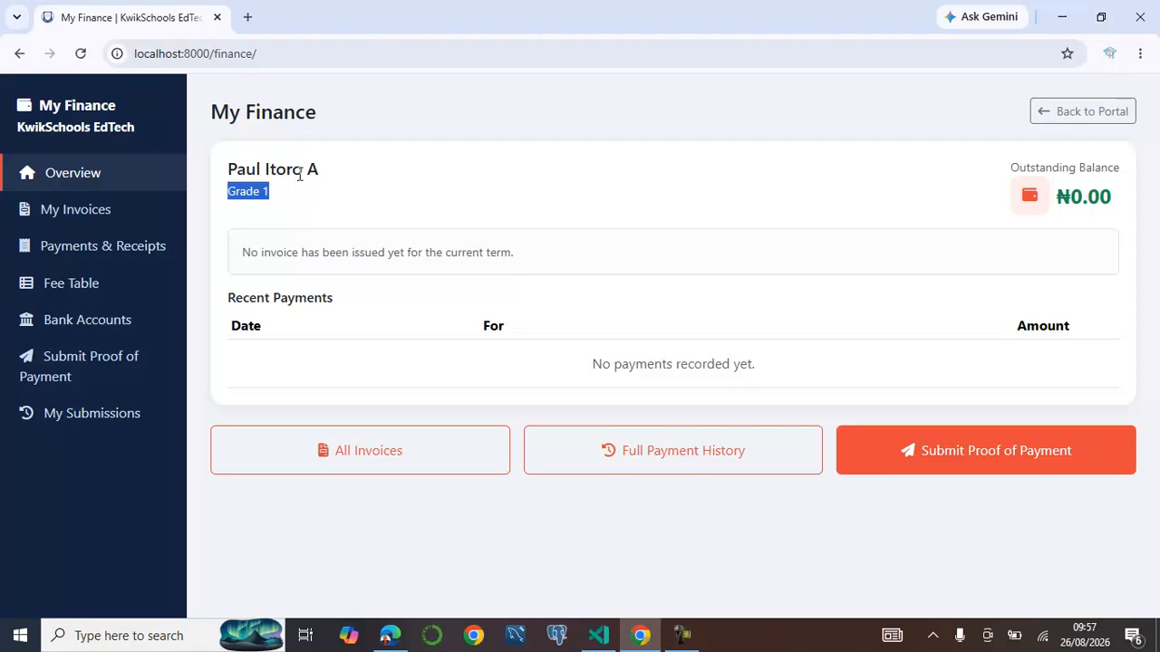
{"action": "left_click_drag", "start_coordinate": [243, 257], "coordinate": [535, 261]}
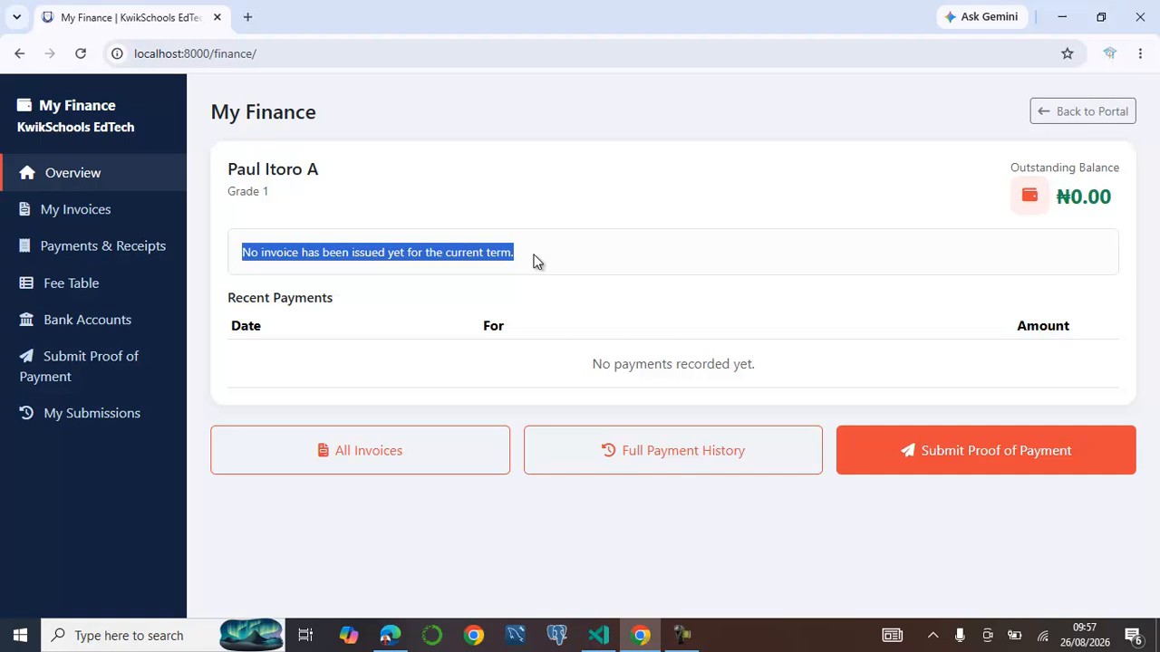
- Switch back to the finance admin in Edge and review the Fee Structure items for each class
{"action": "mouse_move", "coordinate": [391, 637]}
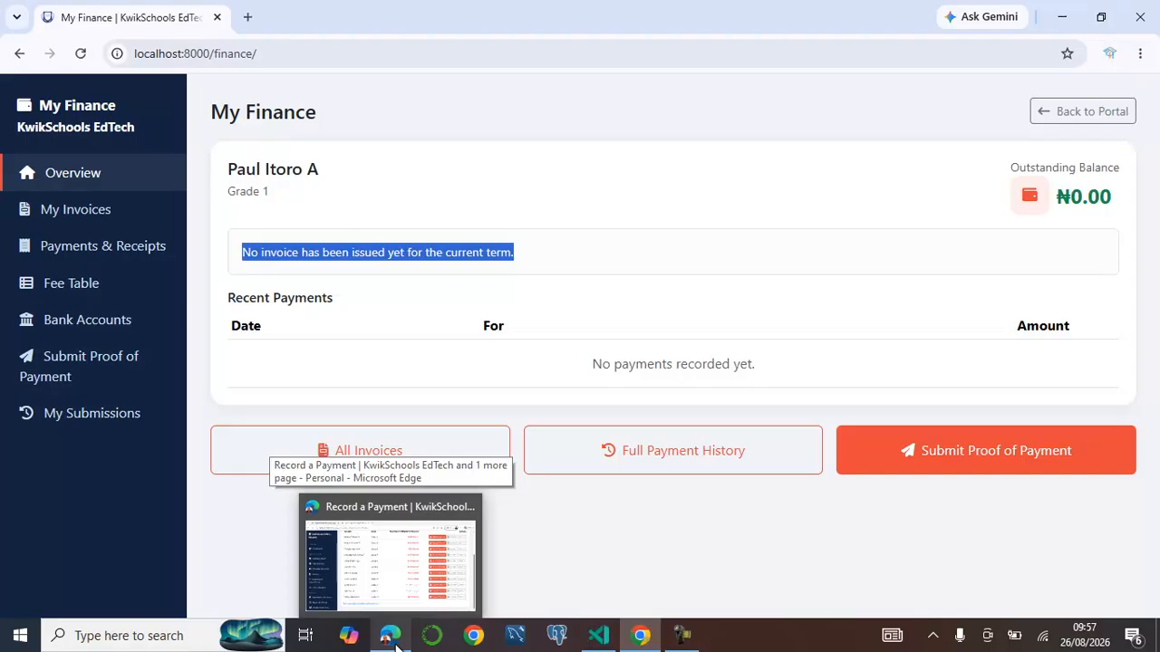
{"action": "left_click", "coordinate": [393, 638]}
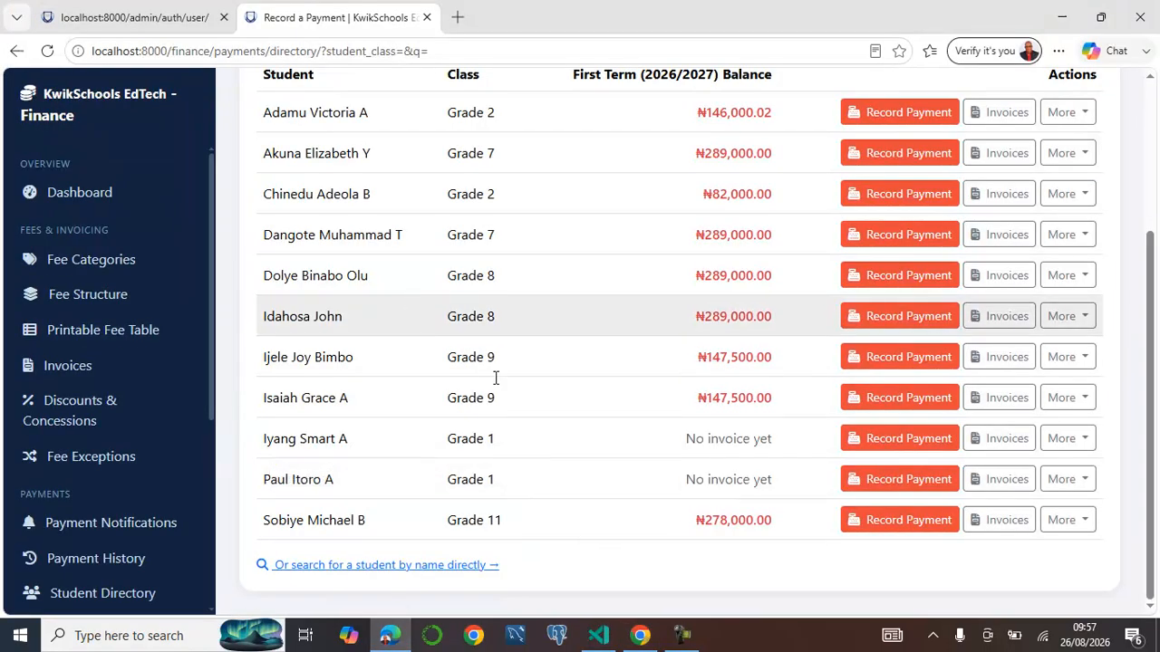
{"action": "scroll", "coordinate": [495, 376], "scroll_direction": "up", "scroll_amount": 2}
{"action": "scroll", "coordinate": [498, 365], "scroll_direction": "down", "scroll_amount": 2}
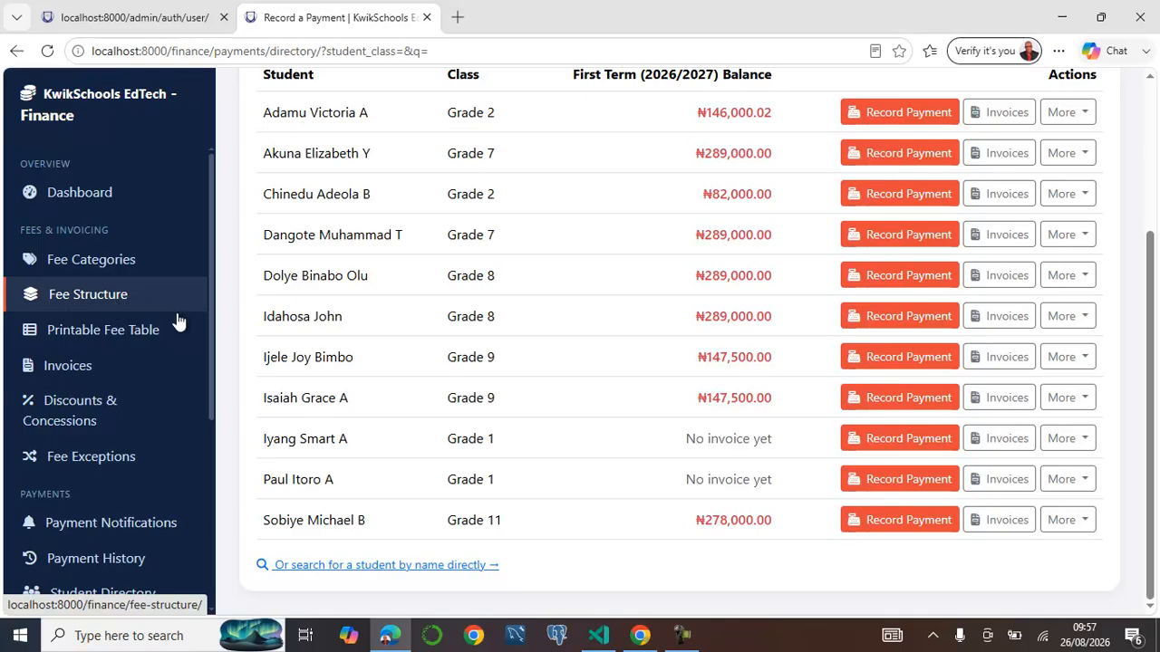
{"action": "left_click", "coordinate": [92, 300]}
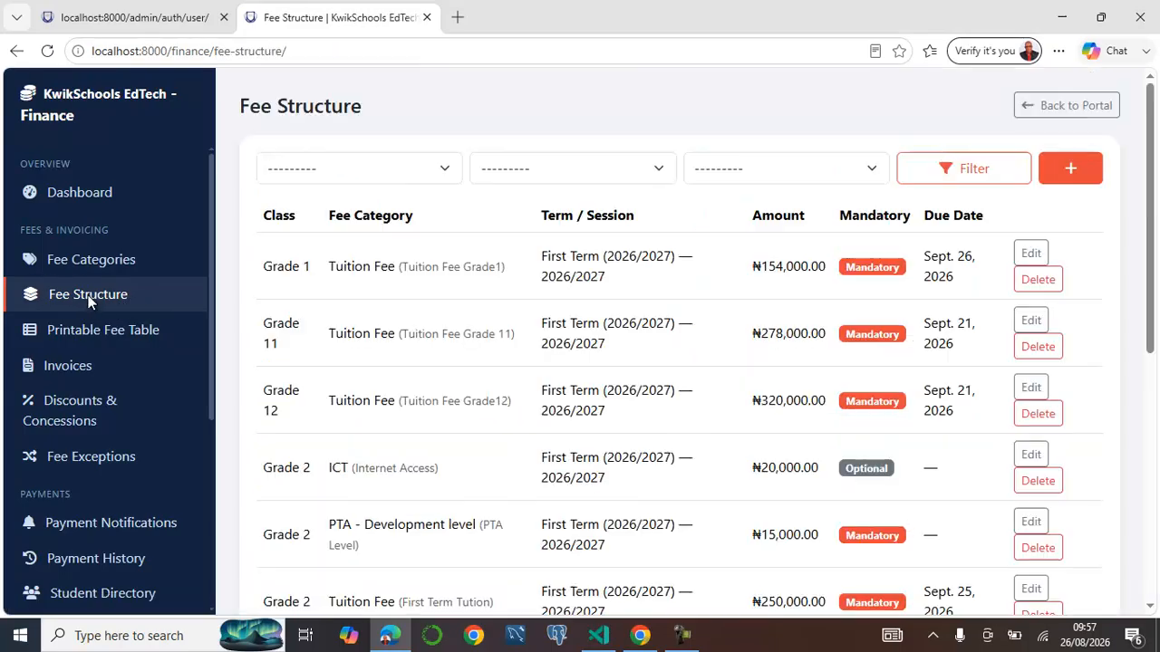
{"action": "scroll", "coordinate": [500, 396], "scroll_direction": "down", "scroll_amount": 5}
{"action": "scroll", "coordinate": [497, 396], "scroll_direction": "up", "scroll_amount": 5}
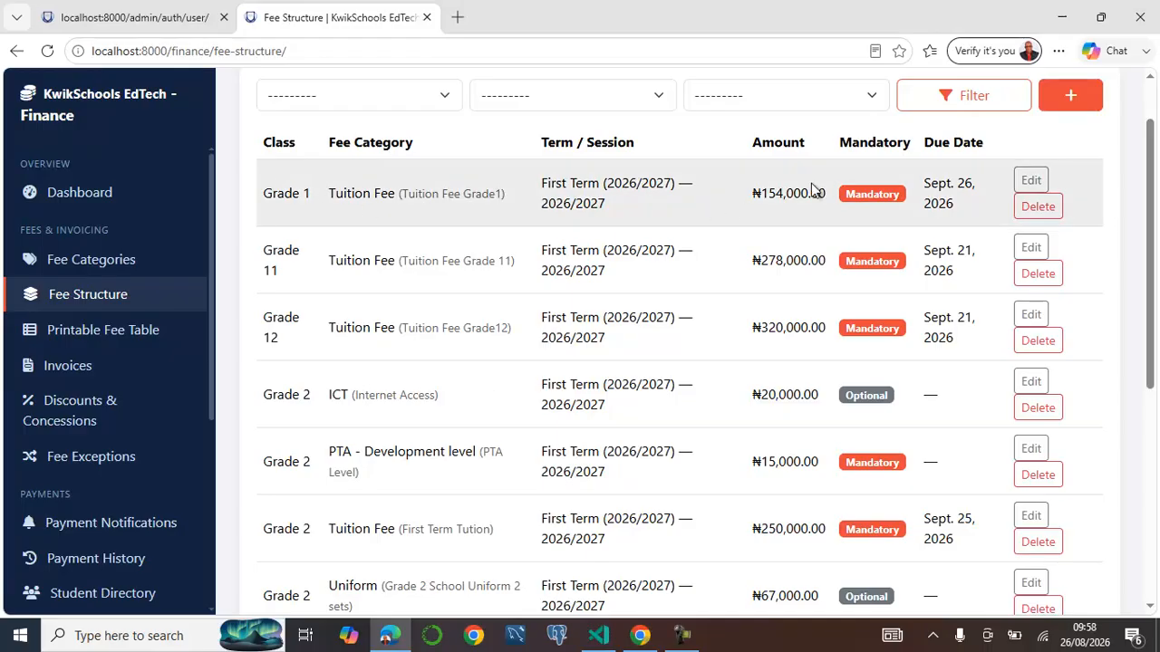
- Open the Grade 1 Tuition Fee item to check its details, and return to the Fee Structure list without changes
{"action": "left_click", "coordinate": [1032, 181]}
{"action": "scroll", "coordinate": [565, 280], "scroll_direction": "down", "scroll_amount": 2}
{"action": "scroll", "coordinate": [601, 308], "scroll_direction": "up", "scroll_amount": 2}
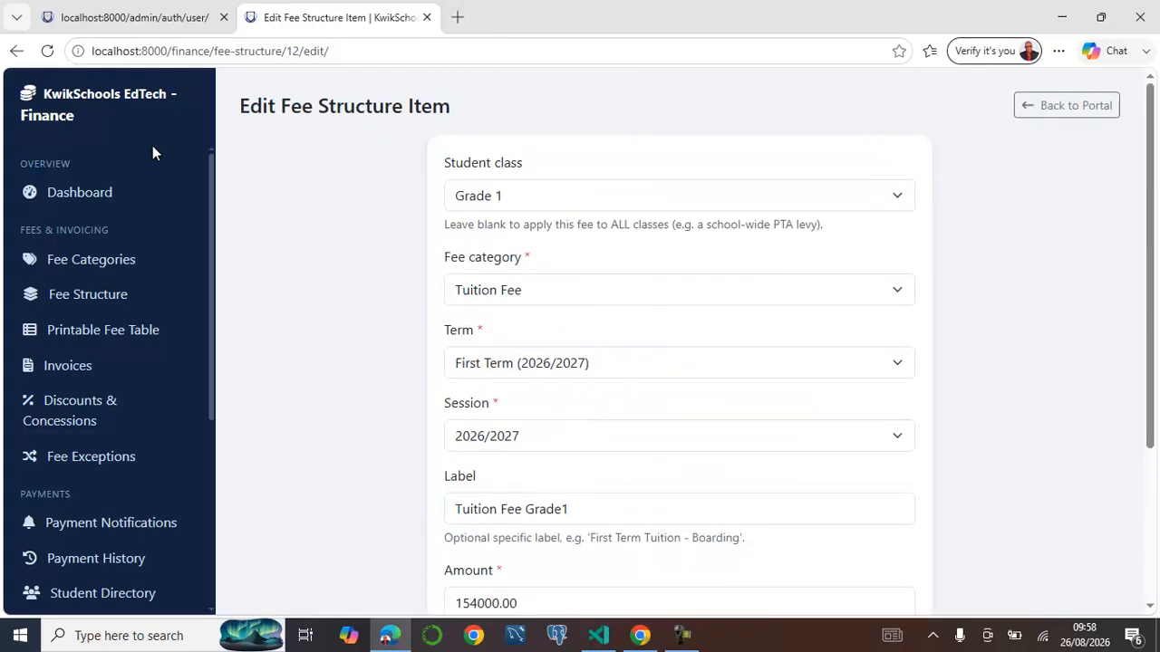
{"action": "left_click", "coordinate": [94, 297]}
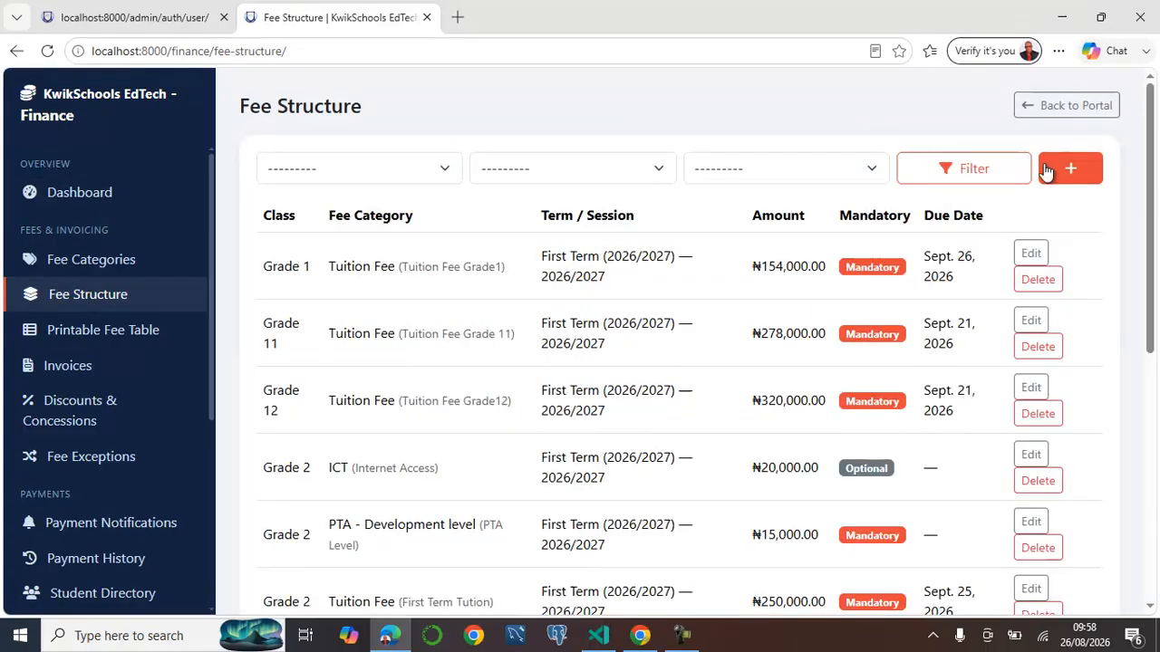
- Start a new fee structure item for Grade 1 with the fee category Books
{"action": "left_click", "coordinate": [1080, 171]}
{"action": "left_click", "coordinate": [559, 197]}
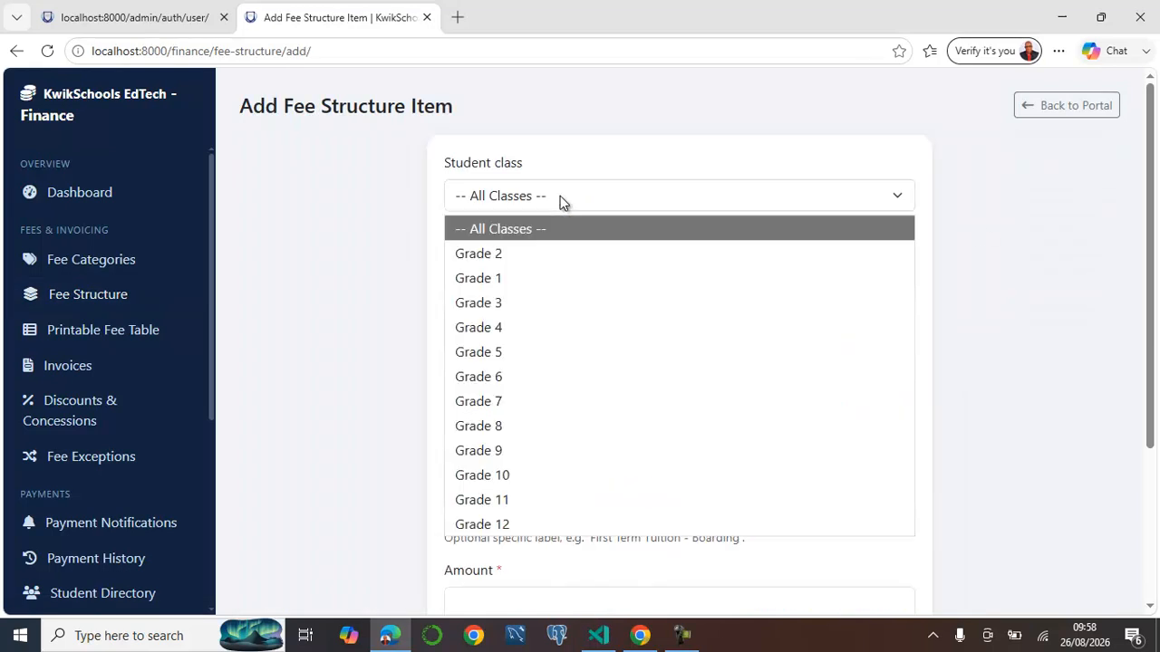
{"action": "left_click", "coordinate": [536, 277]}
{"action": "scroll", "coordinate": [543, 208], "scroll_direction": "down", "scroll_amount": 3}
{"action": "scroll", "coordinate": [549, 175], "scroll_direction": "up", "scroll_amount": 2}
{"action": "left_click", "coordinate": [530, 232]}
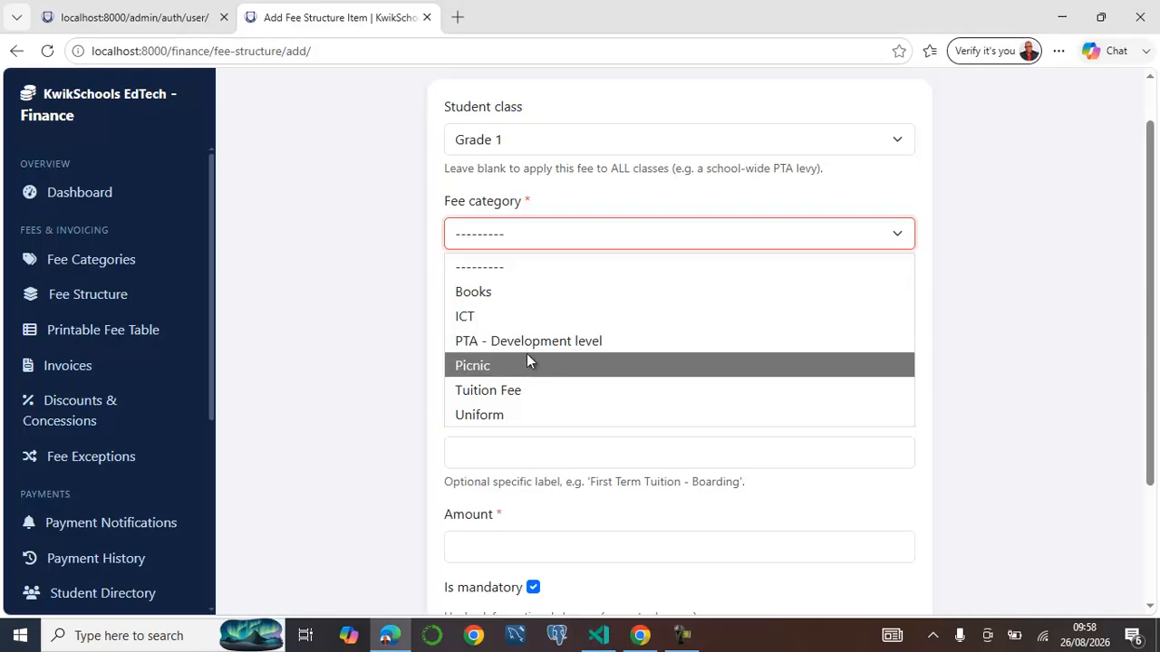
{"action": "left_click", "coordinate": [517, 297]}
- Set the new fee's term to First Term (2026/2027), session to 2026/2027, label to "Books Grade 1" and amount to 67000
{"action": "left_click", "coordinate": [531, 309]}
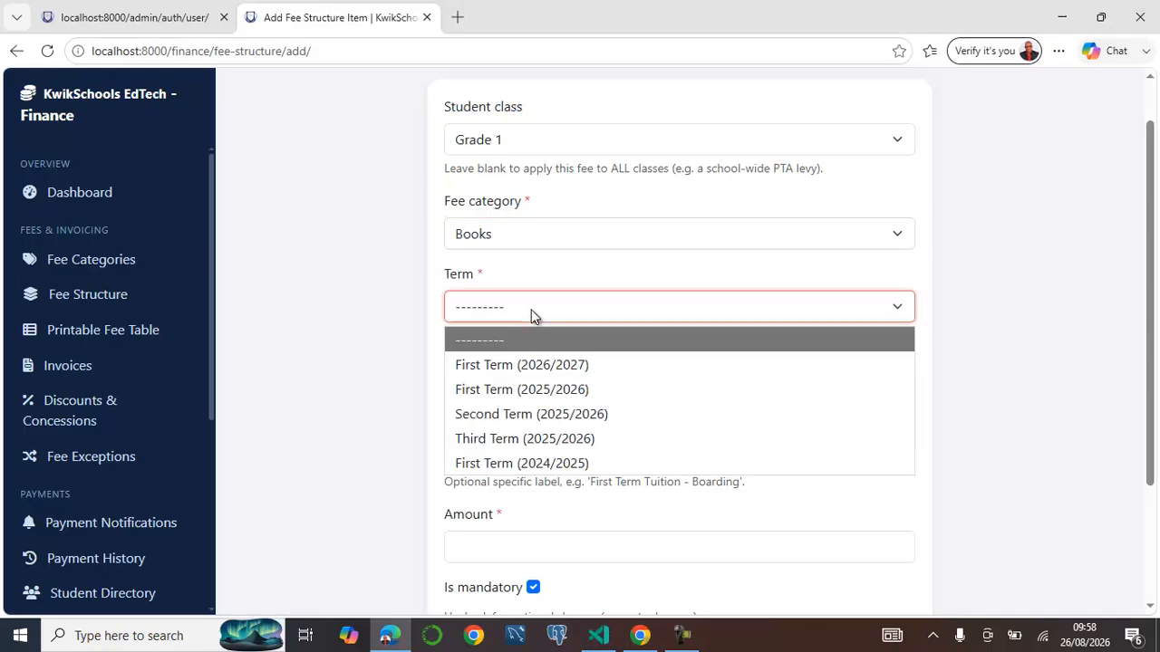
{"action": "left_click", "coordinate": [529, 362]}
{"action": "scroll", "coordinate": [510, 225], "scroll_direction": "down", "scroll_amount": 2}
{"action": "left_click", "coordinate": [510, 214]}
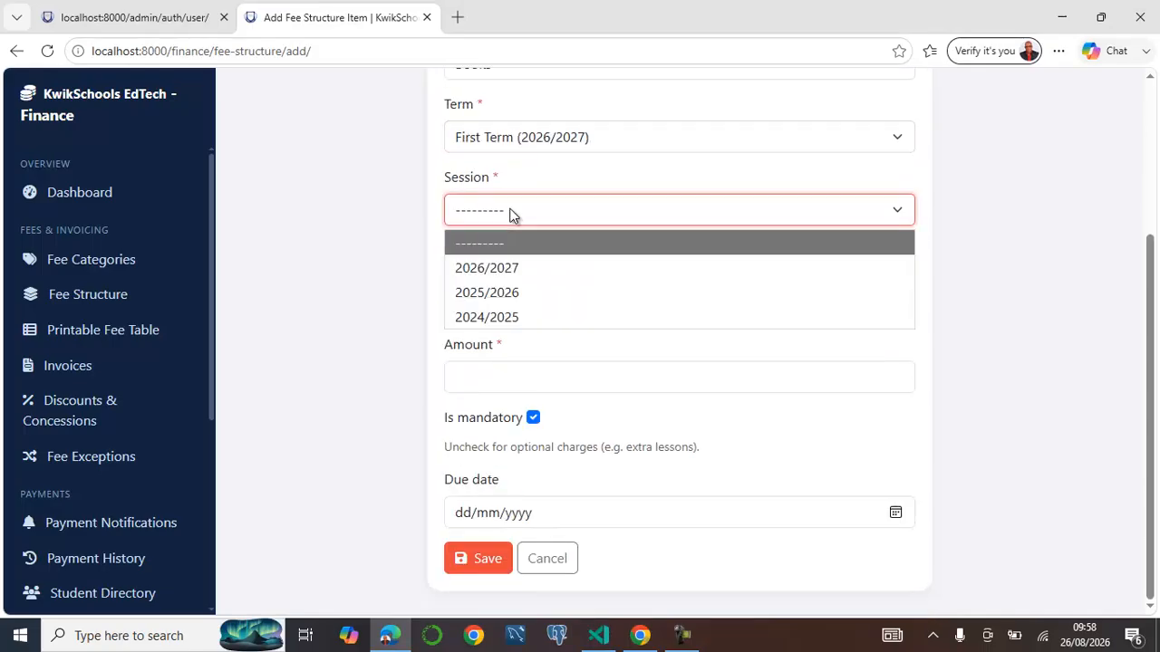
{"action": "left_click", "coordinate": [512, 266]}
{"action": "left_click", "coordinate": [496, 279]}
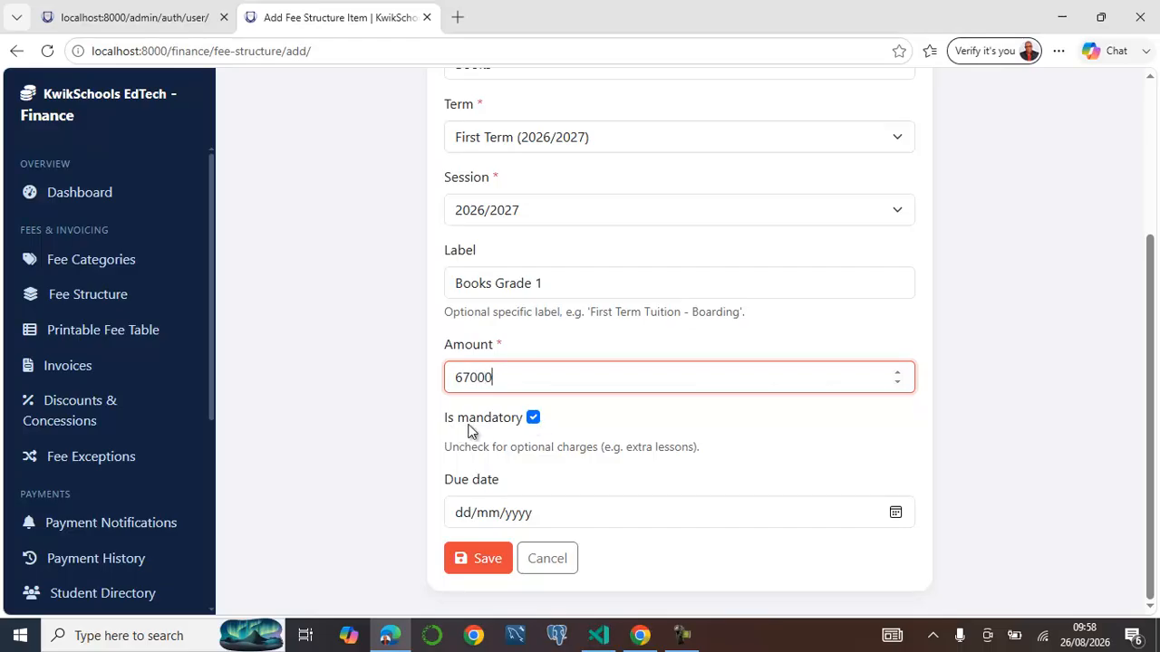
- Make the Grade 1 books fee optional and save the fee structure item
{"action": "left_click", "coordinate": [534, 418]}
{"action": "left_click", "coordinate": [533, 419]}
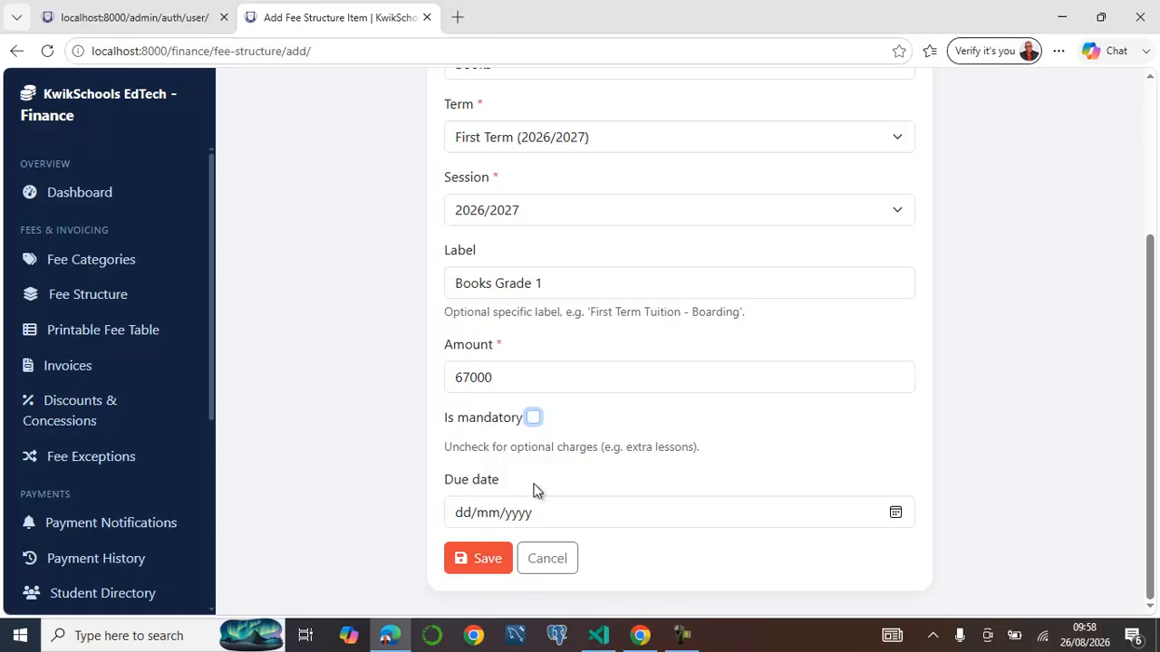
{"action": "left_click", "coordinate": [484, 558]}
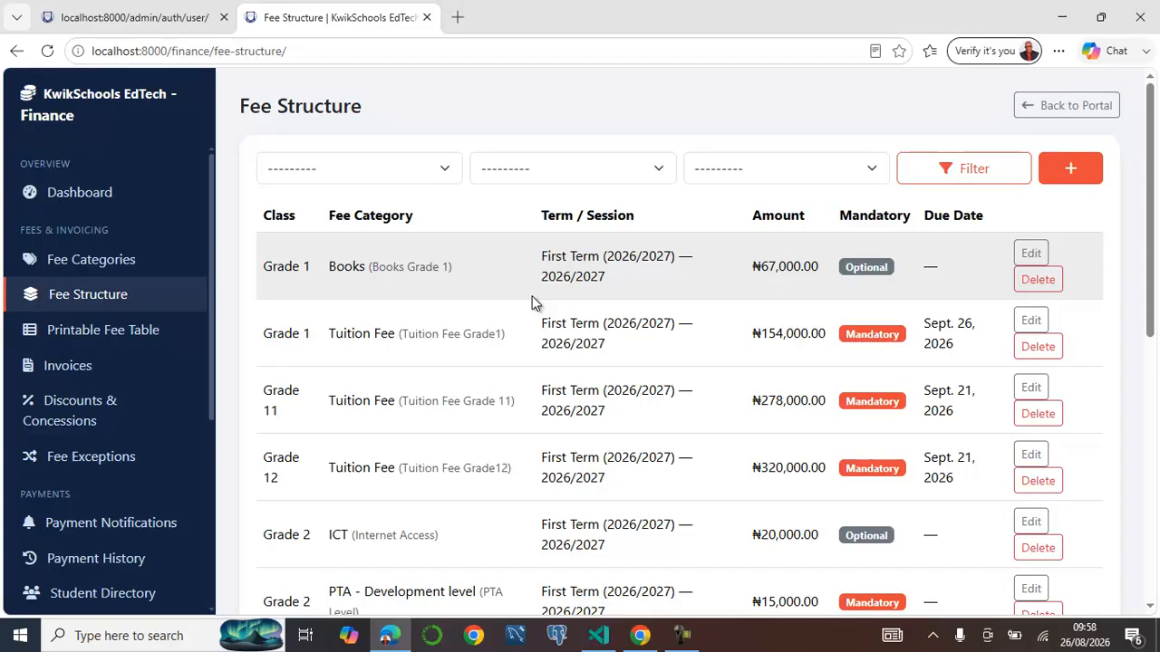
- Bulk generate the class invoices for Grade 1 with term First Term (2026/2027) and session 2026/2027
{"action": "left_click", "coordinate": [88, 193]}
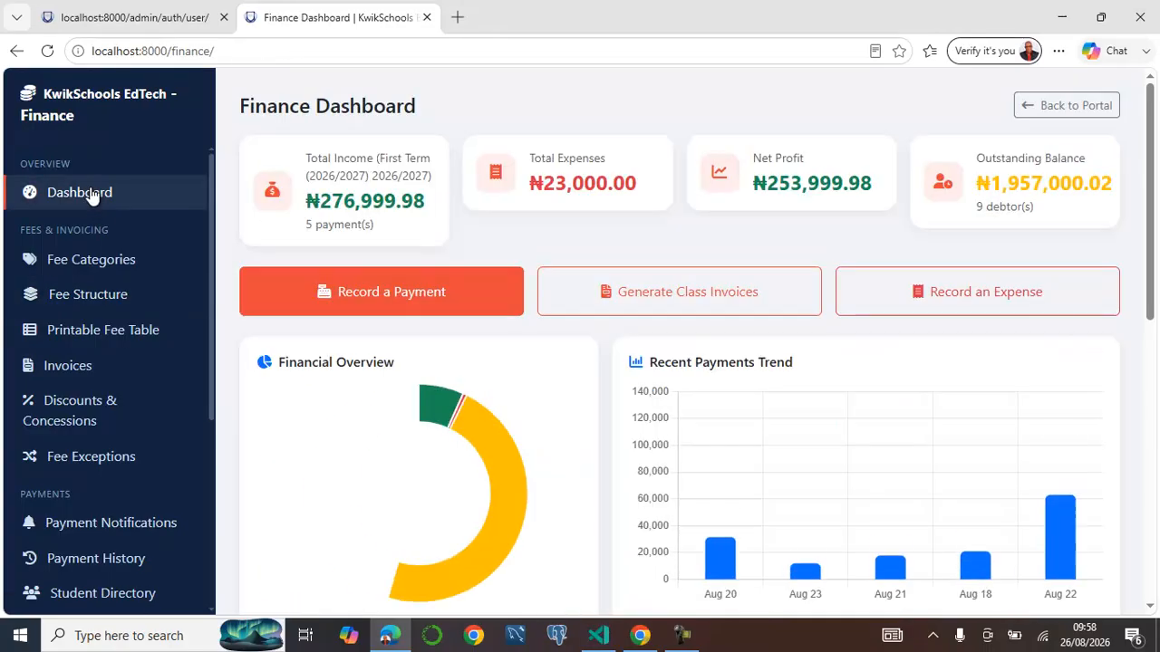
{"action": "left_click", "coordinate": [688, 293]}
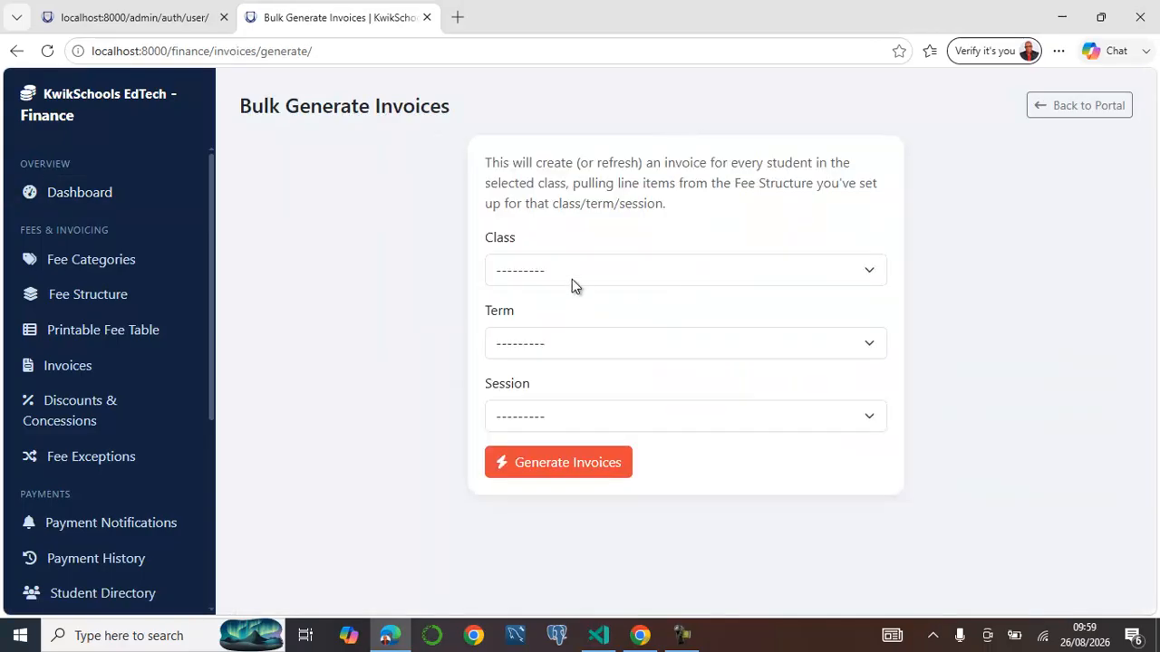
{"action": "left_click", "coordinate": [573, 275]}
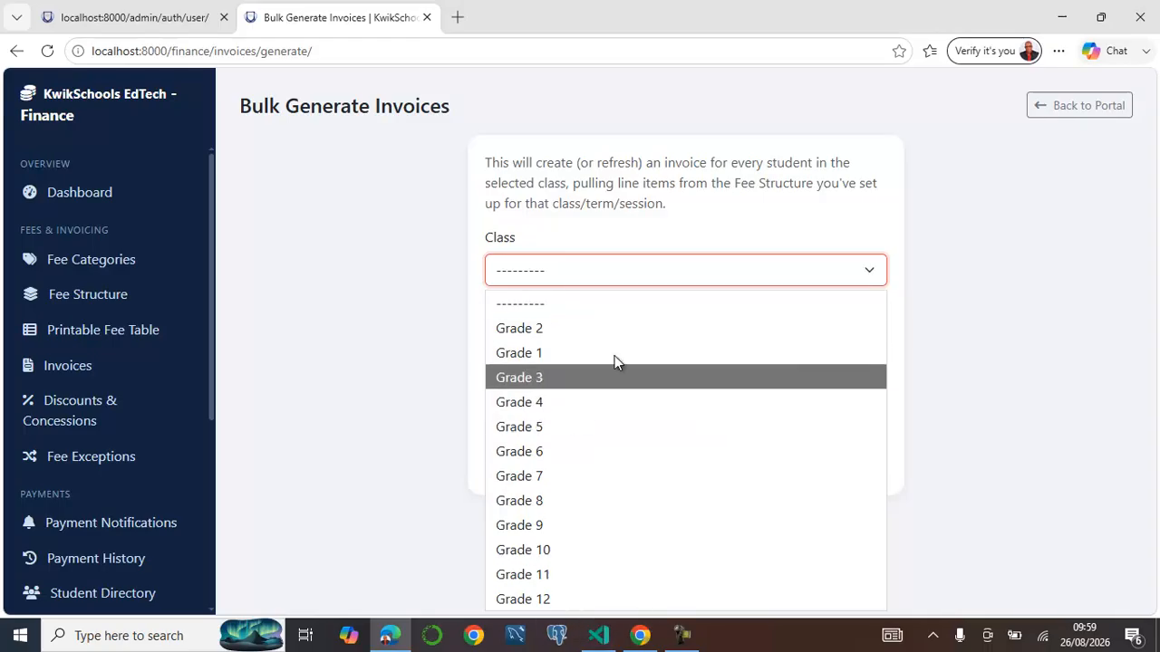
{"action": "left_click", "coordinate": [535, 355]}
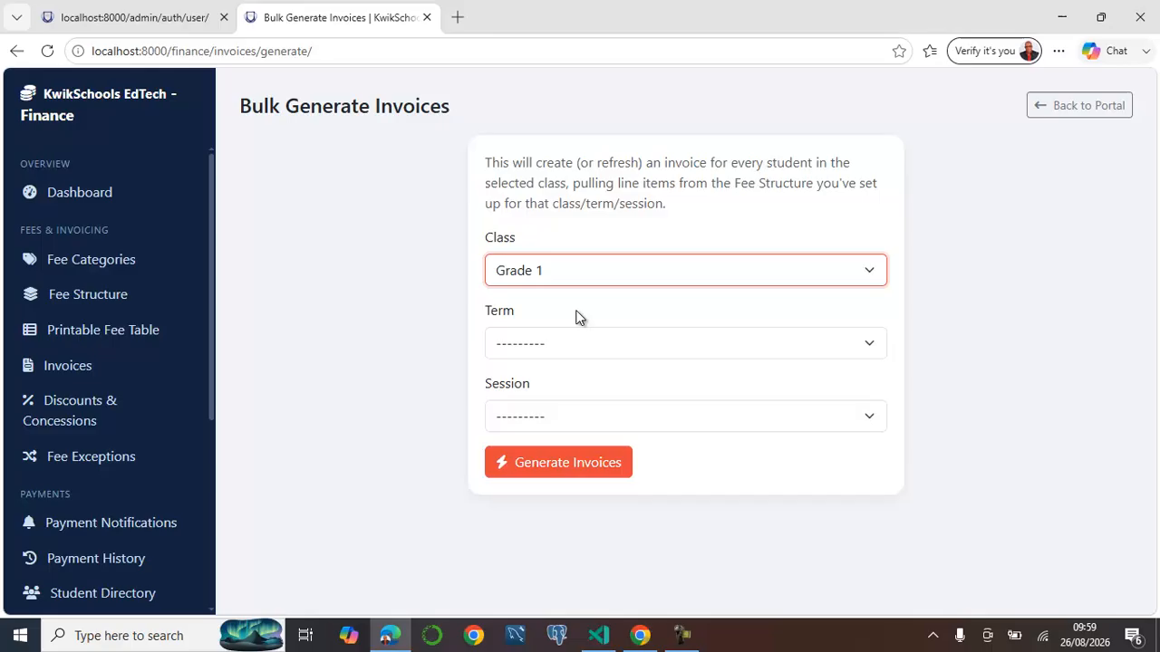
{"action": "left_click", "coordinate": [541, 349]}
{"action": "left_click", "coordinate": [577, 402]}
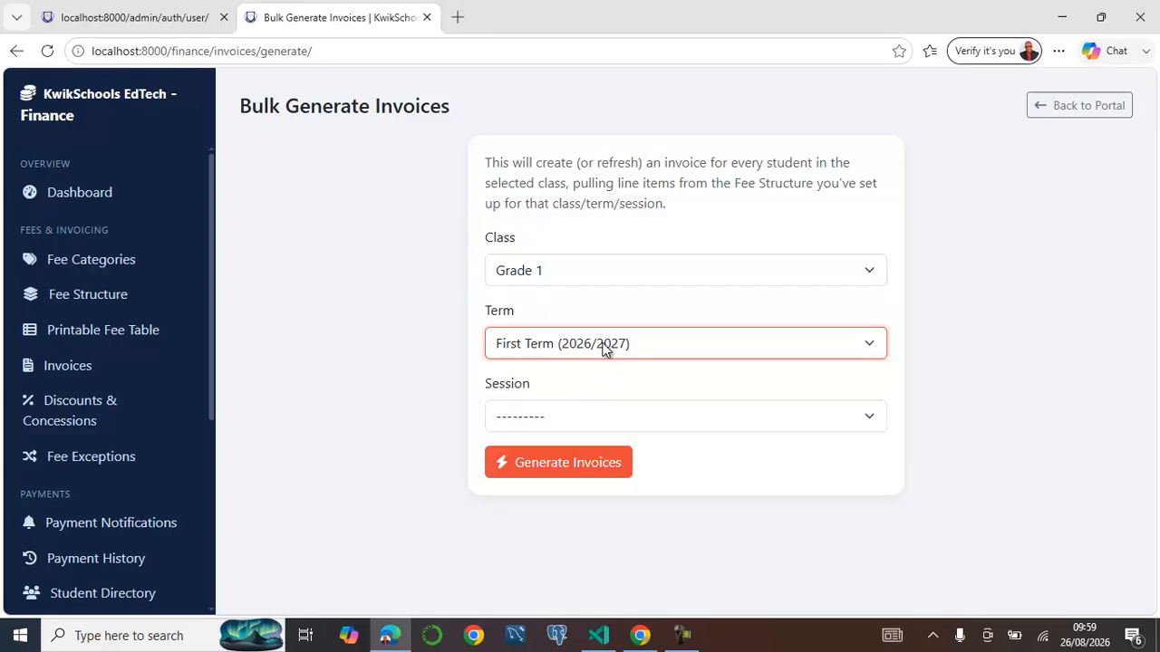
{"action": "left_click", "coordinate": [579, 419]}
{"action": "left_click", "coordinate": [568, 474]}
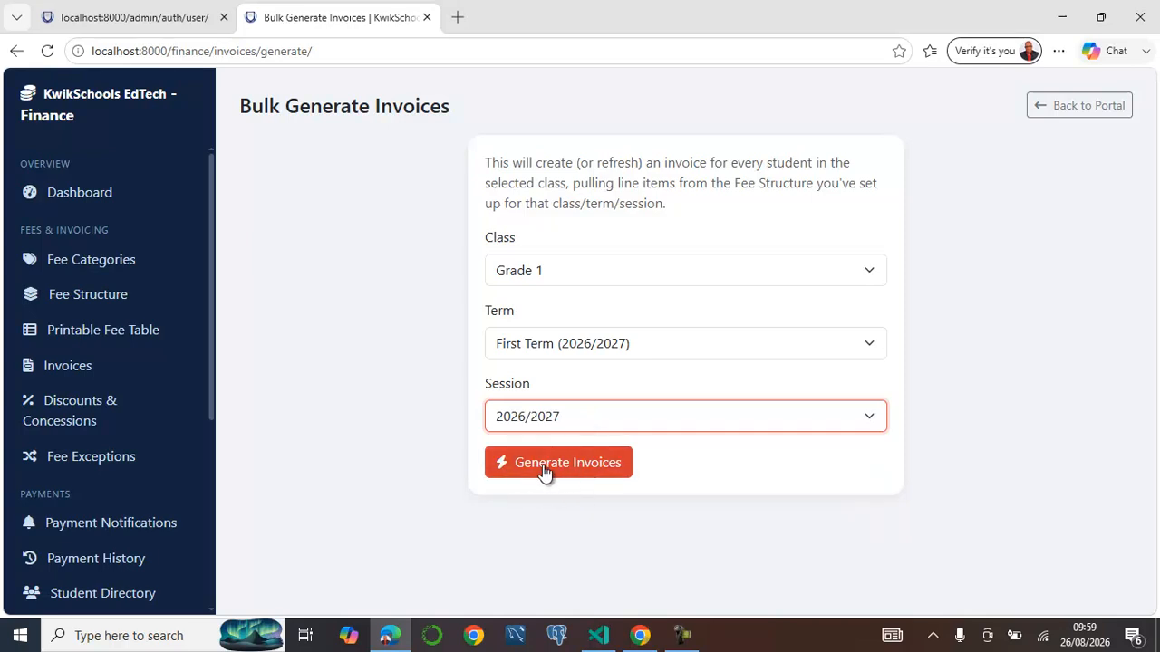
{"action": "left_click", "coordinate": [558, 464]}
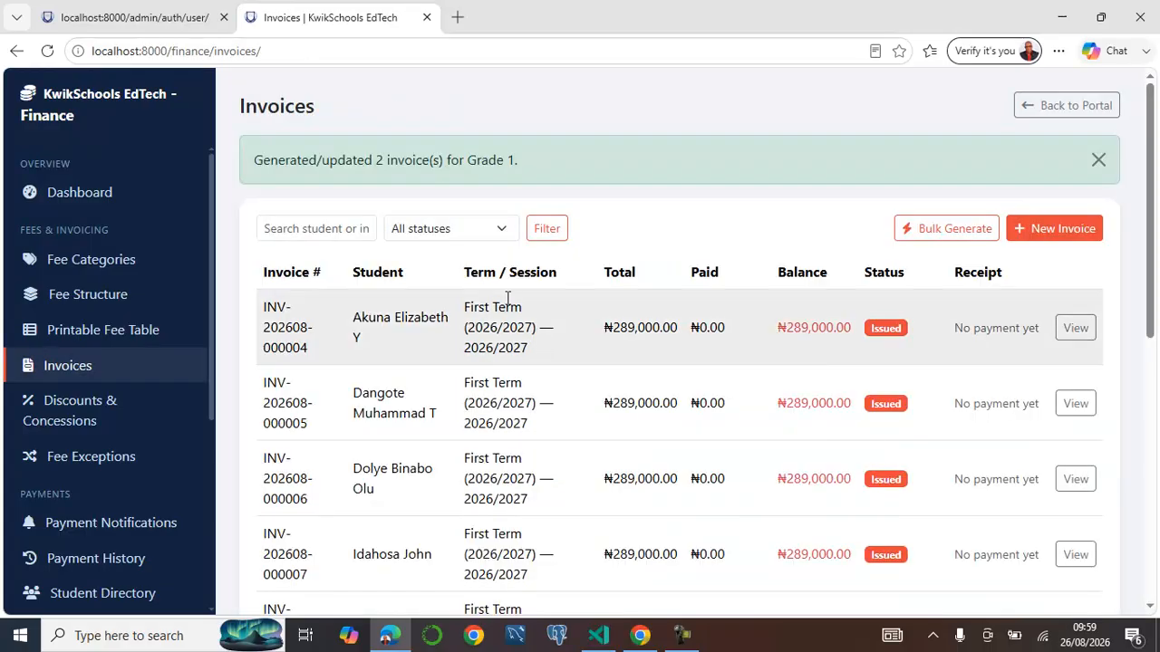
- Look through the invoice list and check the Grade 1 students' first-term balances in the Student Directory
{"action": "scroll", "coordinate": [522, 348], "scroll_direction": "down", "scroll_amount": 8}
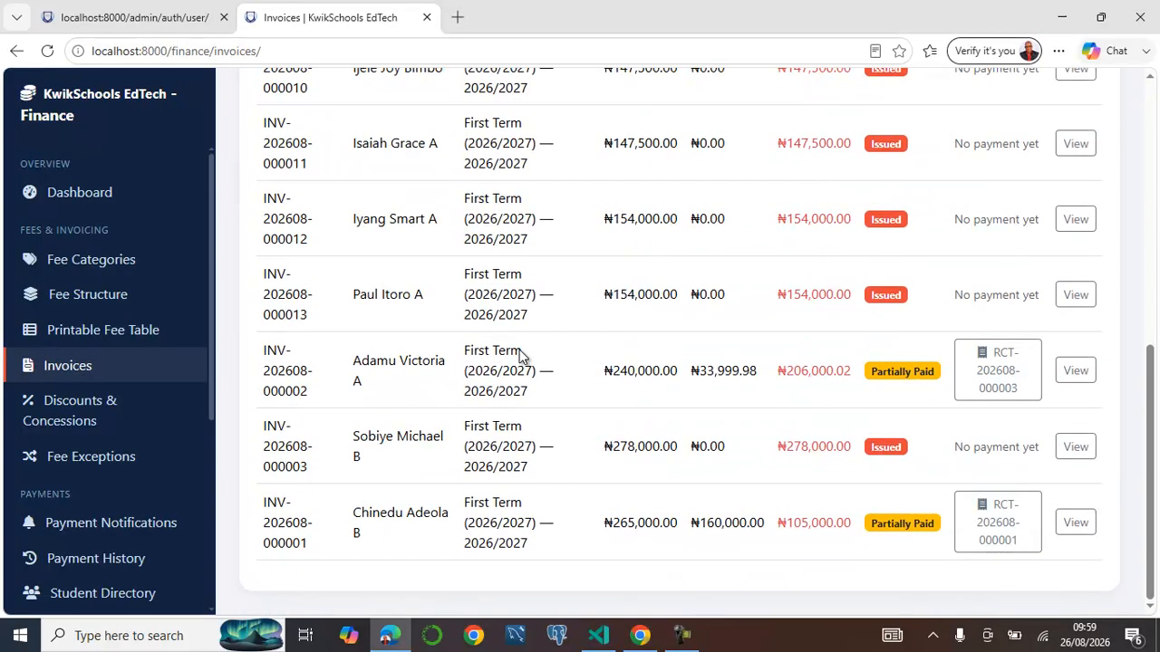
{"action": "scroll", "coordinate": [90, 363], "scroll_direction": "down", "scroll_amount": 3}
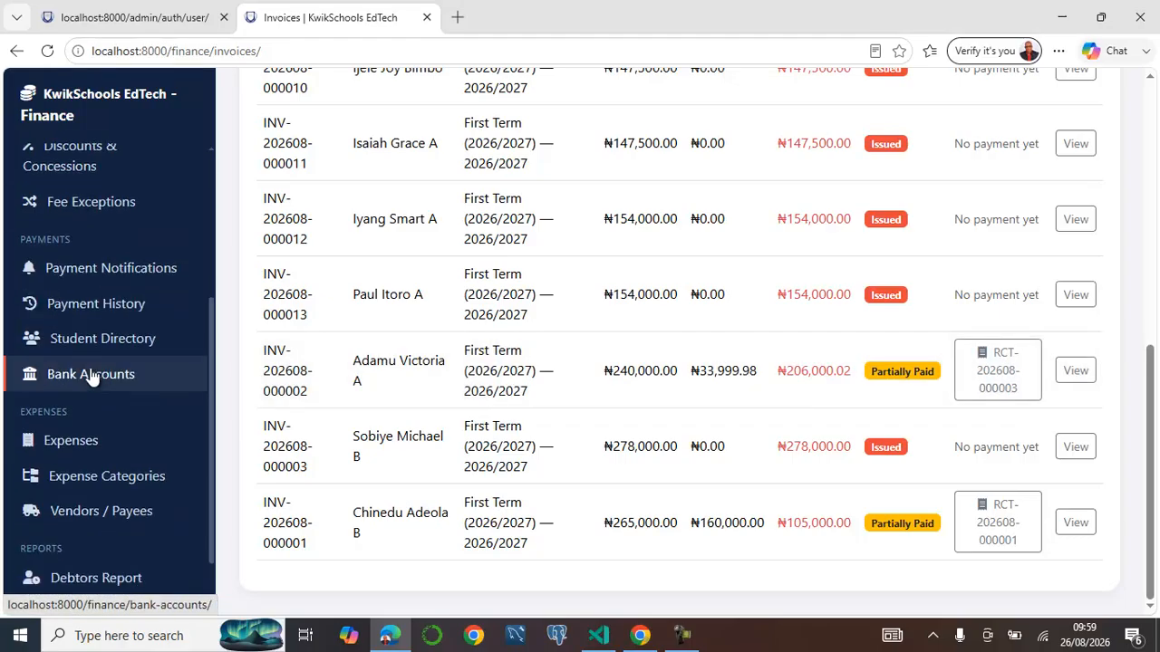
{"action": "scroll", "coordinate": [91, 376], "scroll_direction": "down", "scroll_amount": 1}
{"action": "left_click", "coordinate": [80, 269]}
{"action": "scroll", "coordinate": [619, 405], "scroll_direction": "down", "scroll_amount": 1}
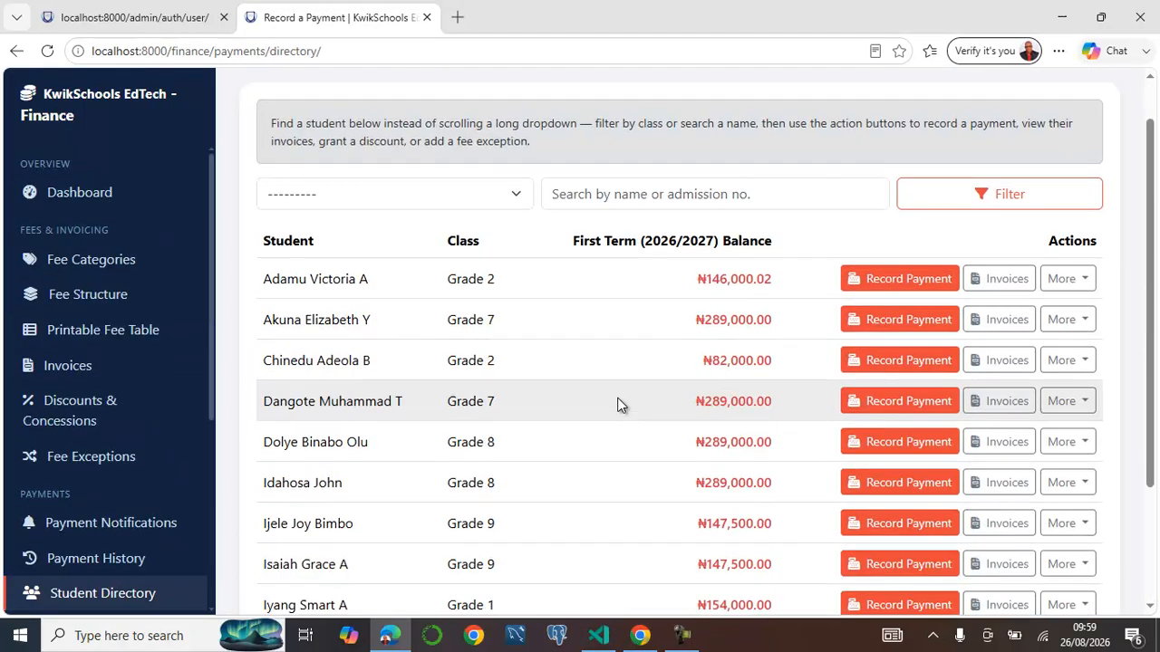
{"action": "scroll", "coordinate": [617, 405], "scroll_direction": "down", "scroll_amount": 2}
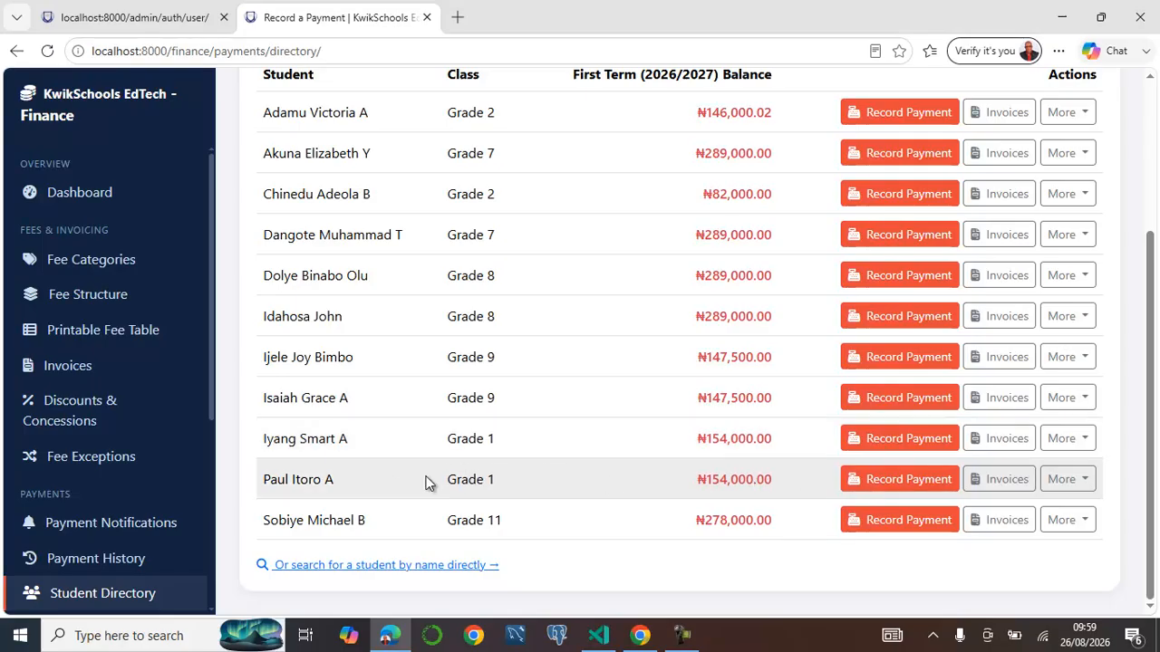
{"action": "scroll", "coordinate": [520, 462], "scroll_direction": "up", "scroll_amount": 3}
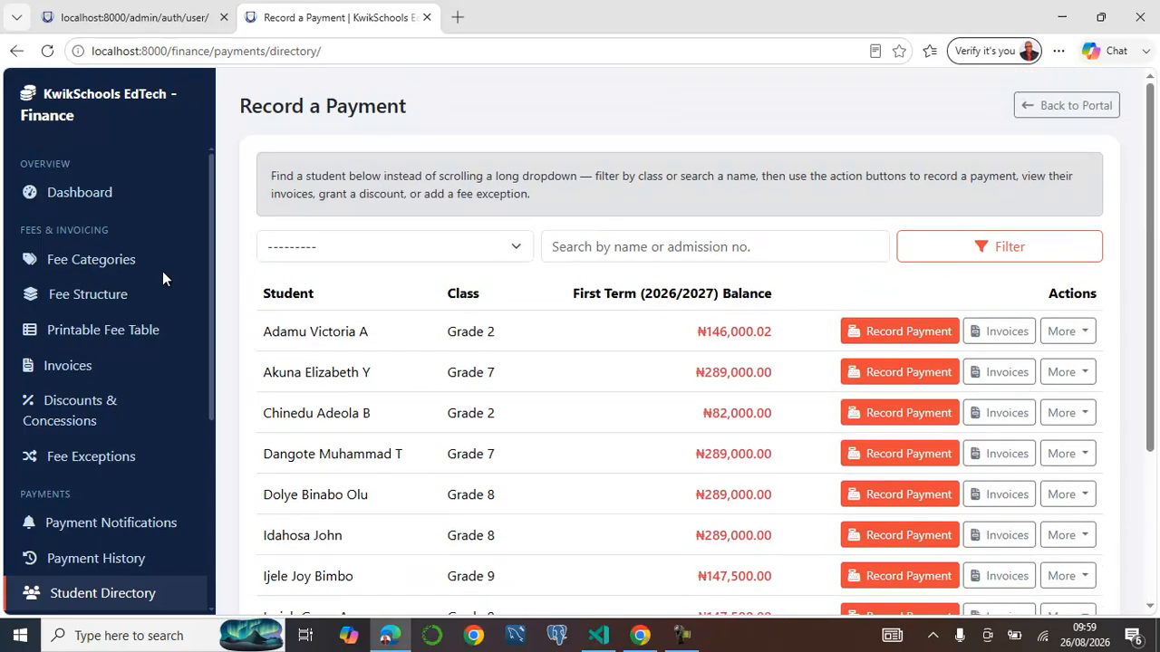
- Review the fee categories and the full Fee Structure list, and return to the Finance Dashboard
{"action": "left_click", "coordinate": [91, 200]}
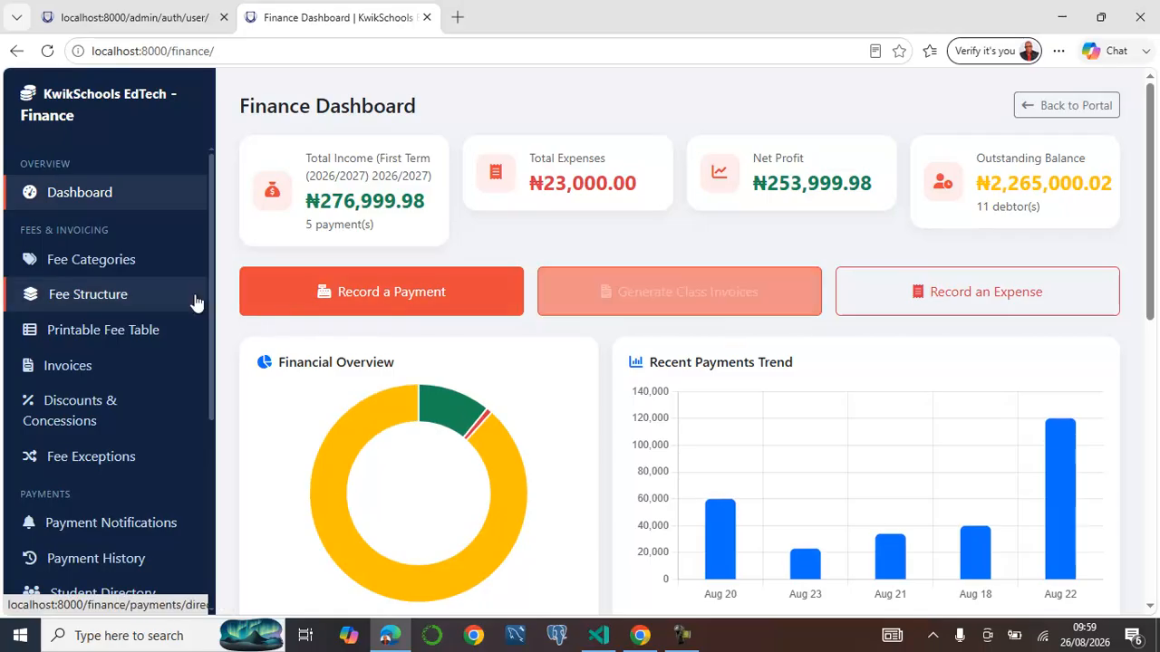
{"action": "left_click", "coordinate": [95, 260]}
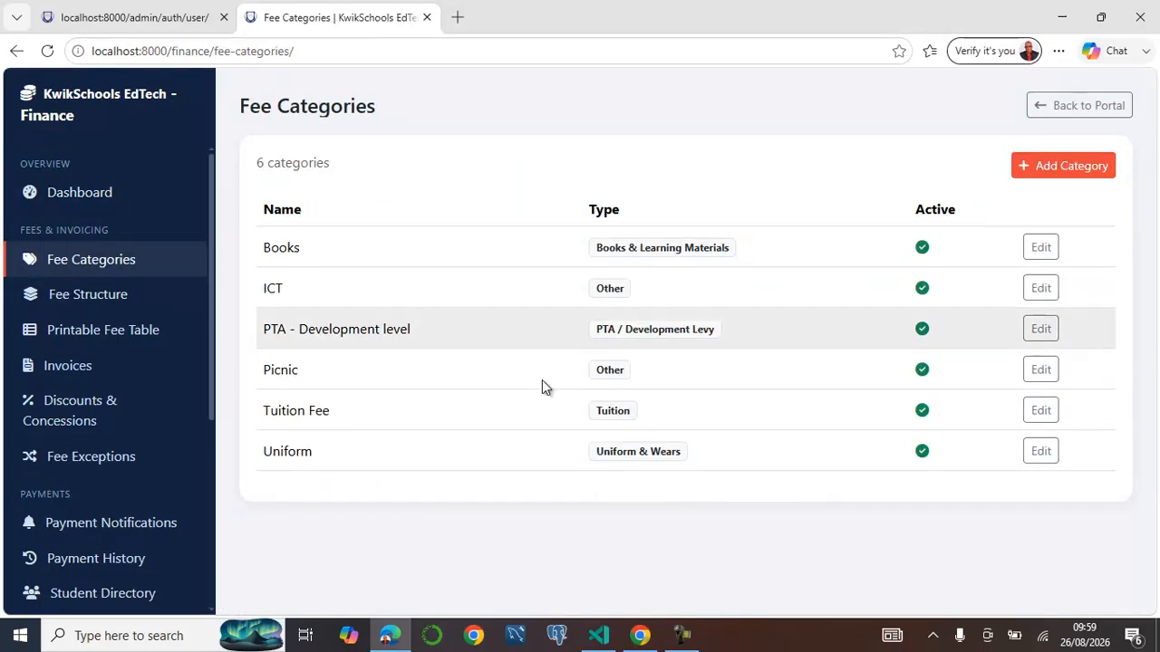
{"action": "left_click", "coordinate": [88, 294]}
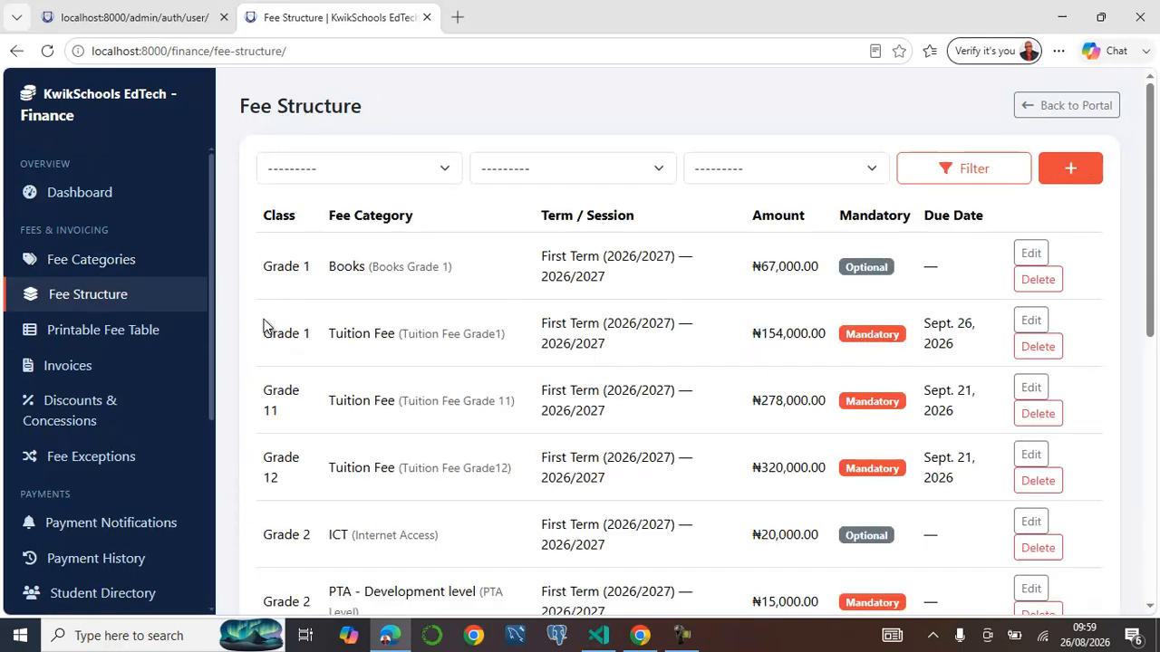
{"action": "scroll", "coordinate": [544, 359], "scroll_direction": "down", "scroll_amount": 6}
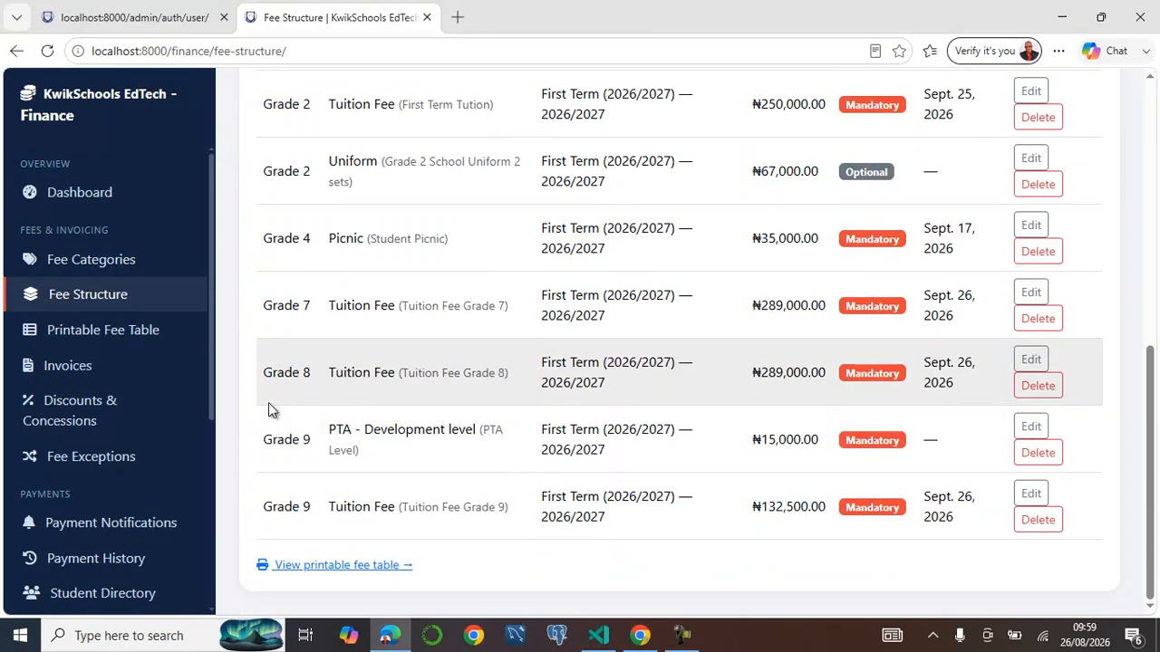
{"action": "left_click", "coordinate": [99, 191]}
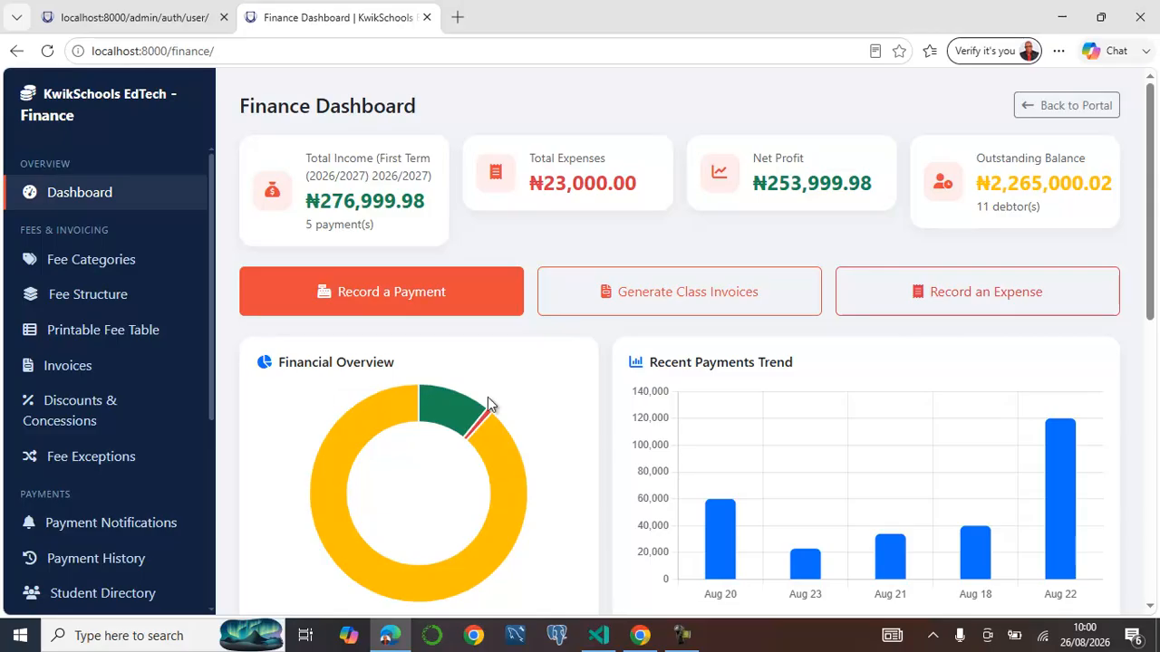
- Switch to the Grade 1 student's finance page in Chrome and reload it to check the current-term invoice entry
{"action": "left_click", "coordinate": [645, 636]}
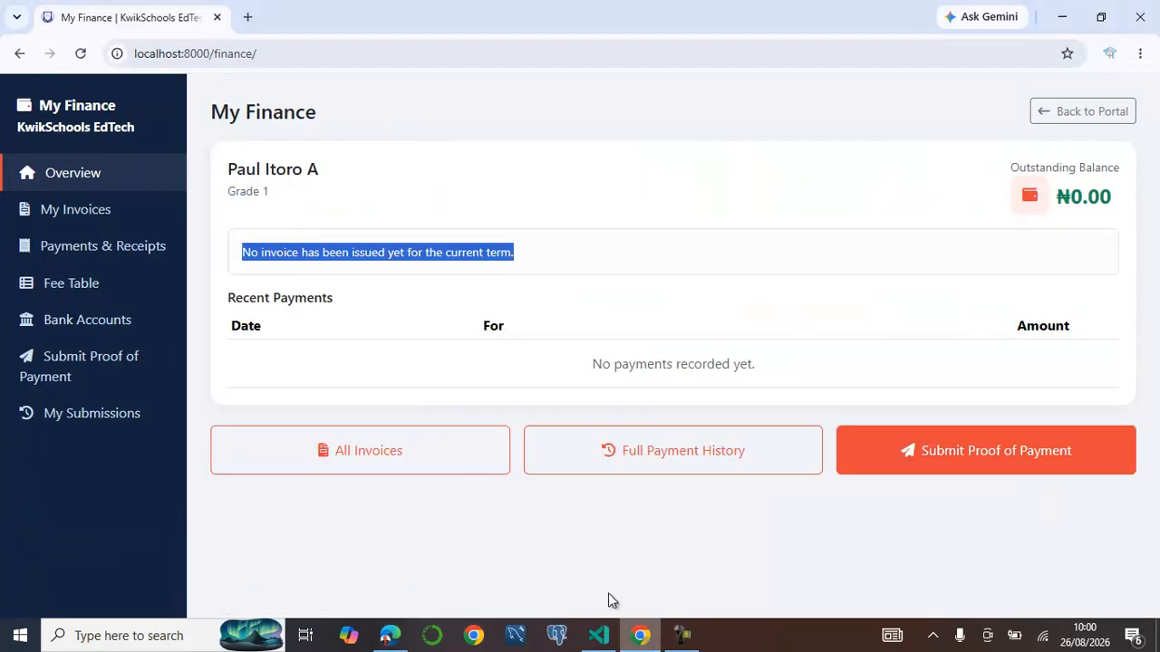
{"action": "left_click", "coordinate": [691, 280]}
{"action": "left_click_drag", "start_coordinate": [252, 257], "coordinate": [525, 265]}
{"action": "left_click", "coordinate": [80, 54]}
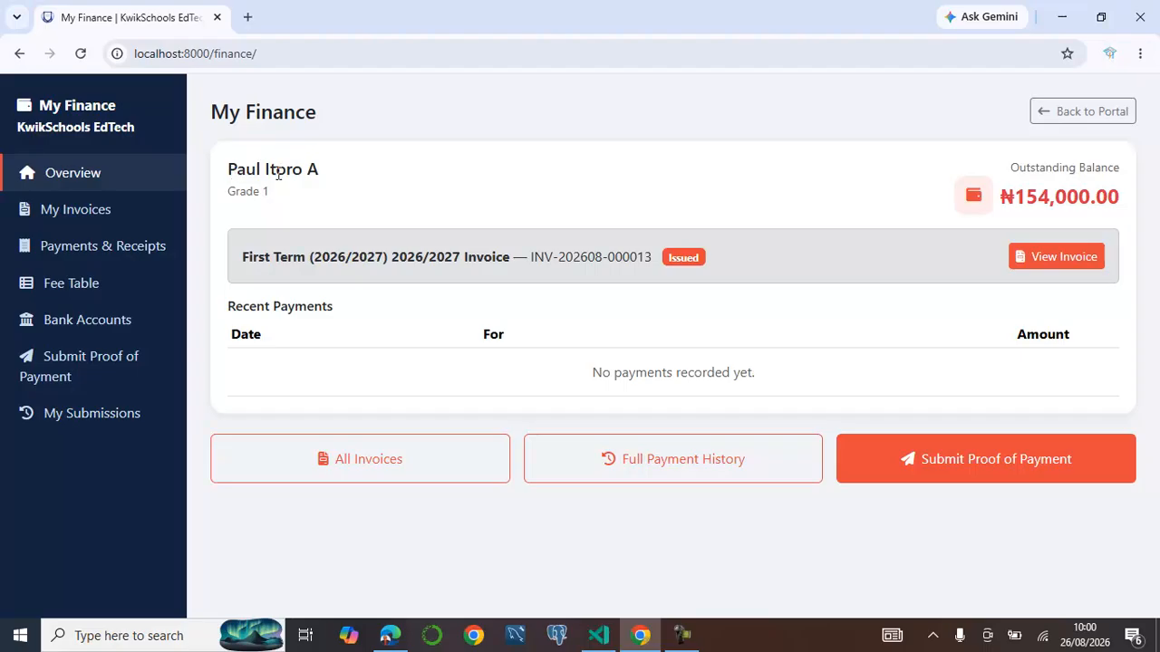
{"action": "left_click_drag", "start_coordinate": [287, 192], "coordinate": [222, 200]}
{"action": "left_click_drag", "start_coordinate": [243, 260], "coordinate": [524, 266]}
{"action": "left_click", "coordinate": [744, 266]}
- Open the student's First Term (2026/2027) invoice, examine its line items and payment details, and return to the My Finance overview
{"action": "left_click", "coordinate": [1056, 262]}
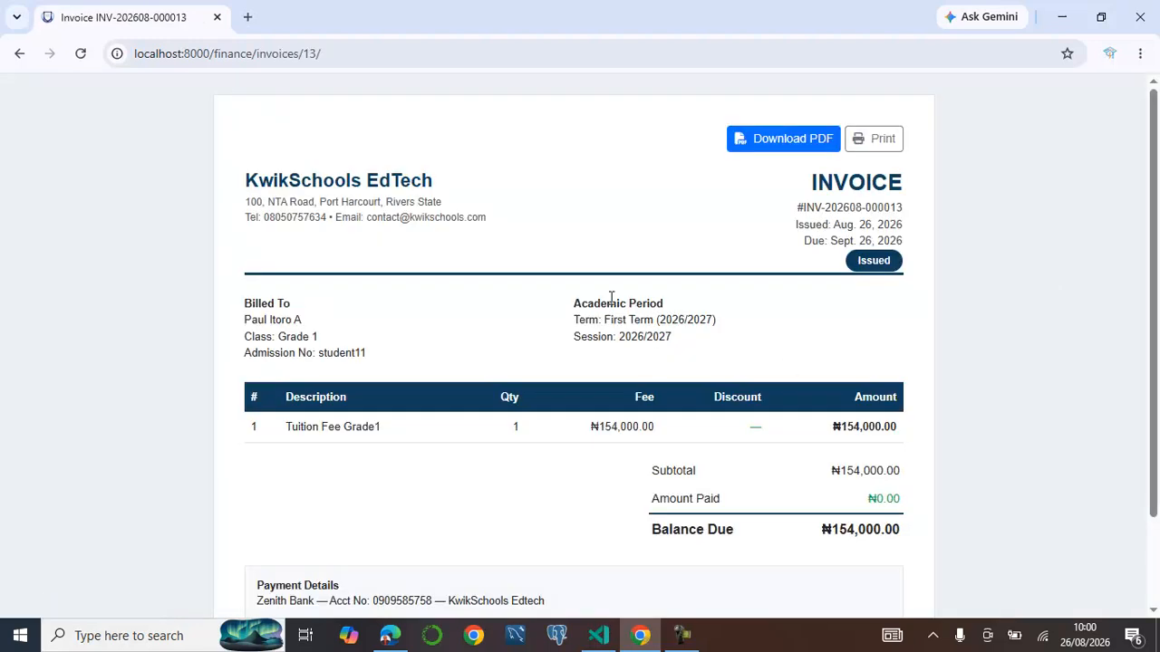
{"action": "scroll", "coordinate": [421, 247], "scroll_direction": "down", "scroll_amount": 1}
{"action": "scroll", "coordinate": [426, 263], "scroll_direction": "down", "scroll_amount": 1}
{"action": "scroll", "coordinate": [504, 374], "scroll_direction": "up", "scroll_amount": 2}
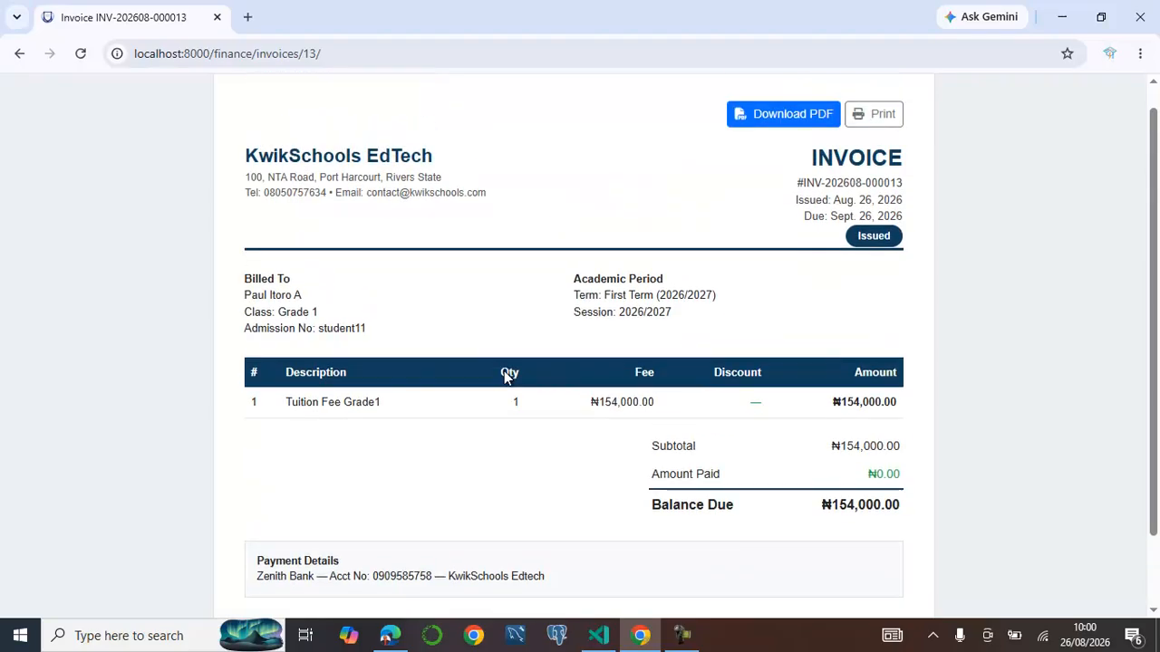
{"action": "scroll", "coordinate": [462, 290], "scroll_direction": "down", "scroll_amount": 2}
{"action": "scroll", "coordinate": [451, 332], "scroll_direction": "up", "scroll_amount": 1}
{"action": "left_click", "coordinate": [19, 53]}
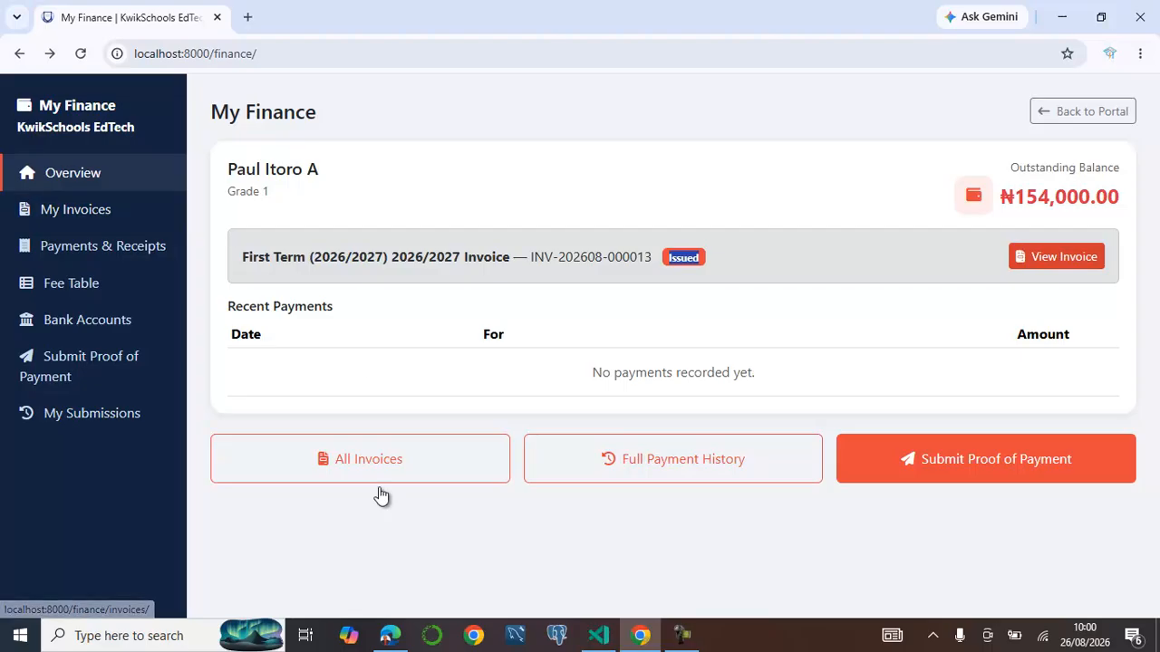
- Switch back to the school's finance portal in Edge and look through the printable fee table for all grades
{"action": "left_click", "coordinate": [390, 638]}
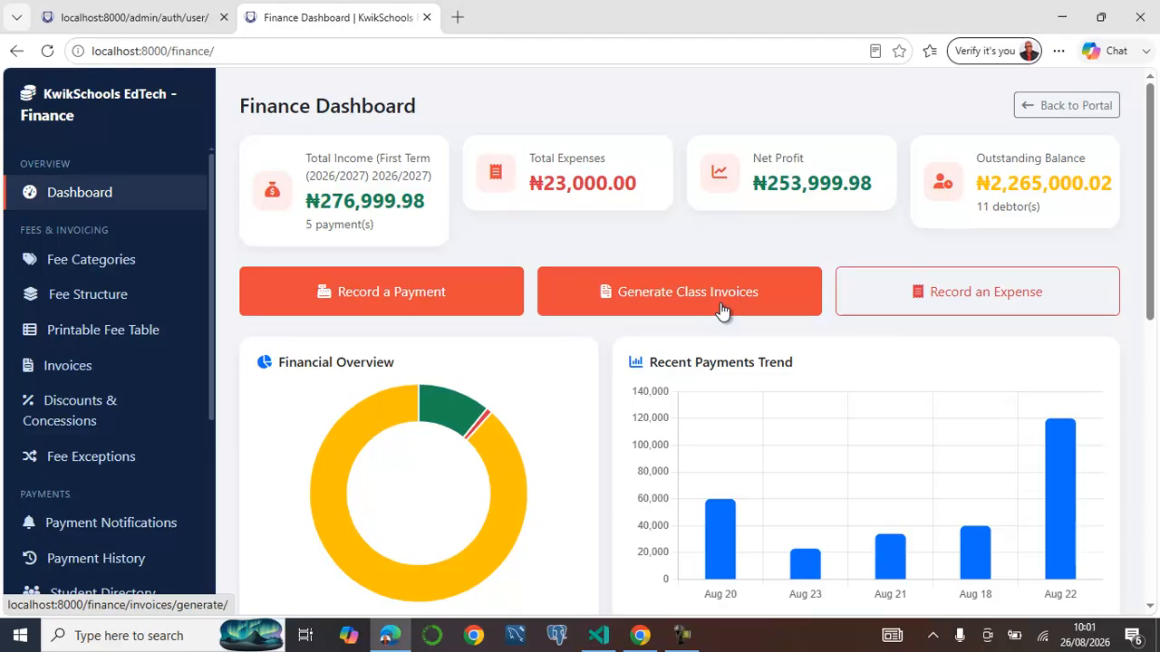
{"action": "left_click", "coordinate": [116, 331]}
{"action": "scroll", "coordinate": [616, 308], "scroll_direction": "down", "scroll_amount": 15}
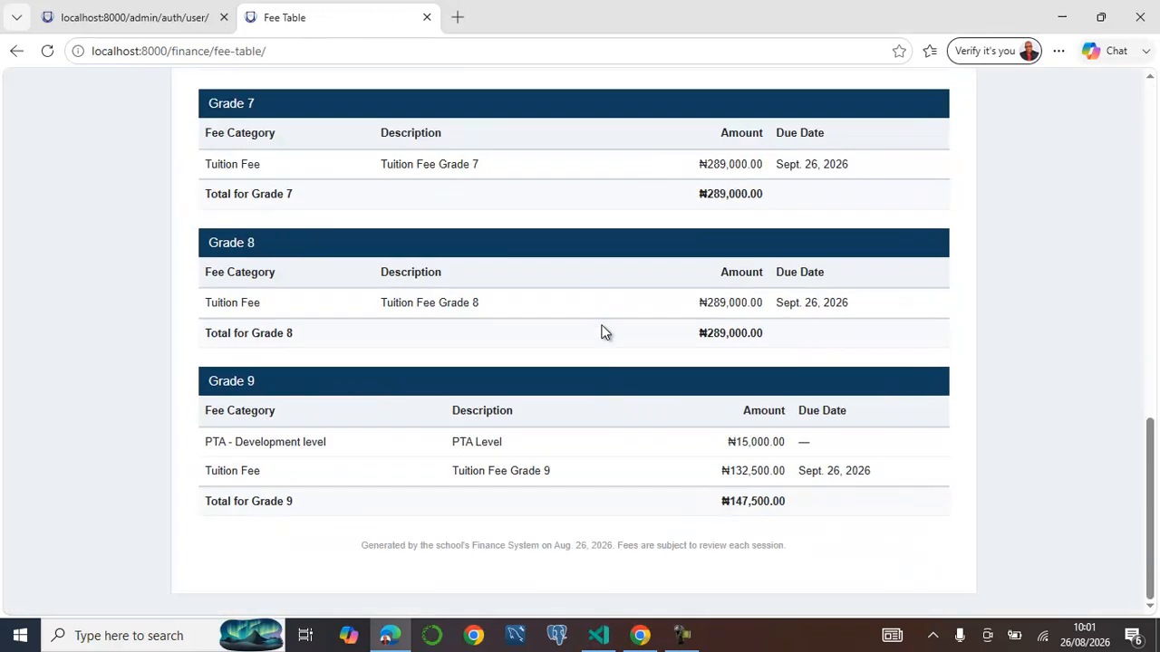
{"action": "scroll", "coordinate": [593, 403], "scroll_direction": "up", "scroll_amount": 15}
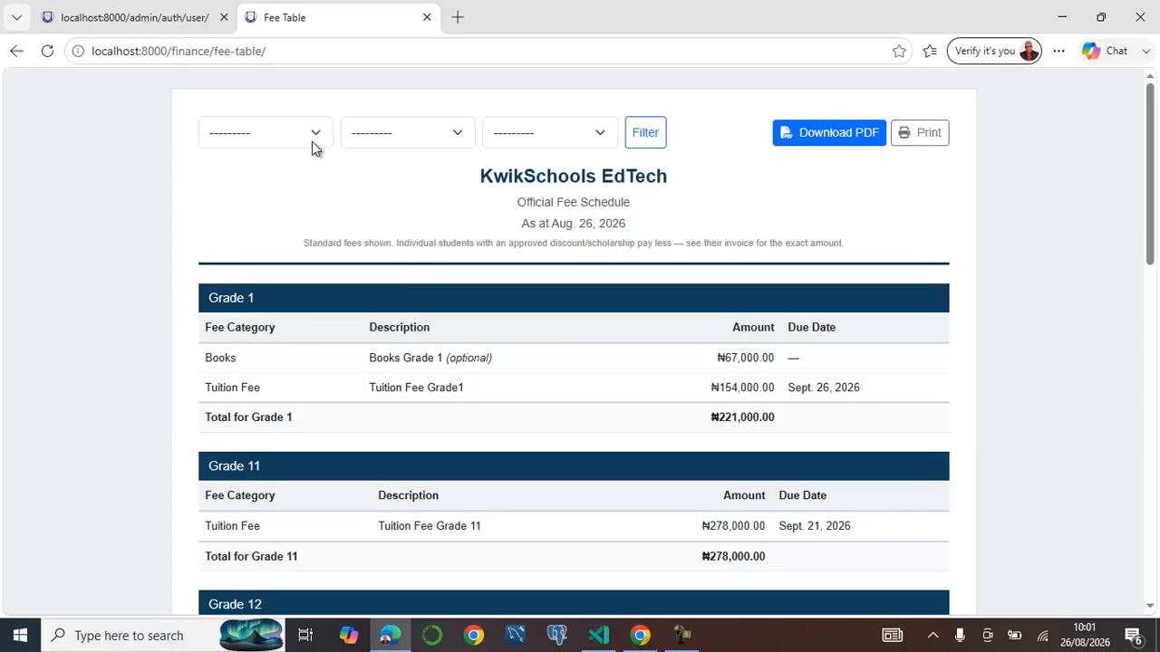
- Filter the printable fee table to Grade 1, First Term (2026/2027), session 2026/2027, and return to the Finance Dashboard after viewing it
{"action": "left_click", "coordinate": [312, 143]}
{"action": "left_click", "coordinate": [268, 207]}
{"action": "left_click", "coordinate": [402, 135]}
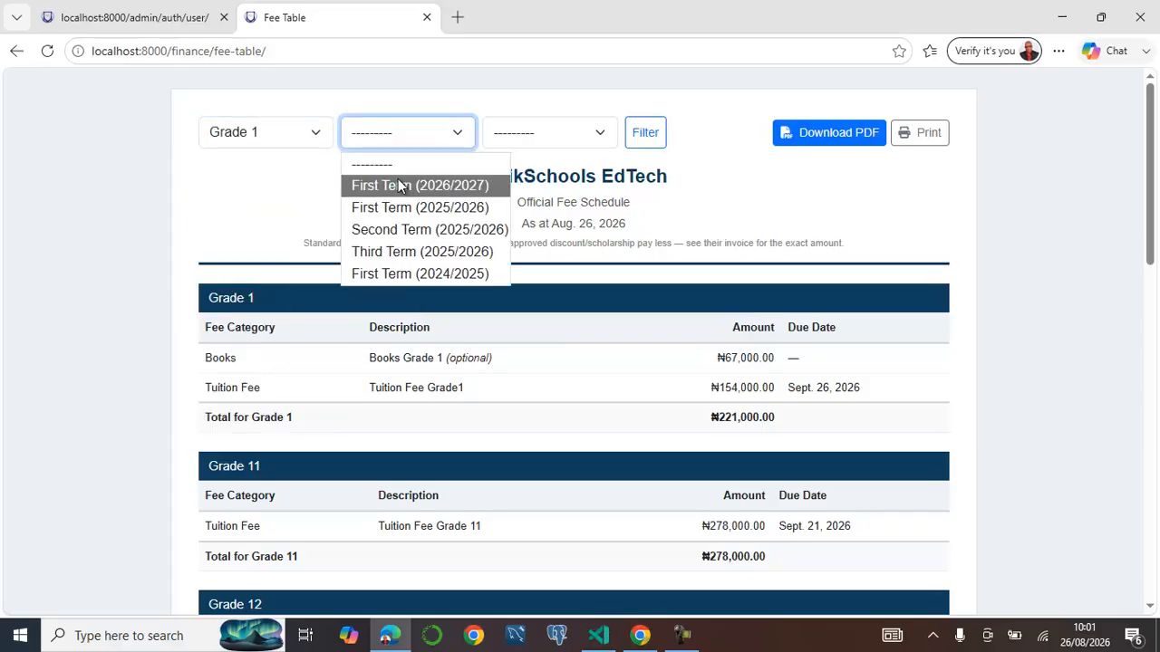
{"action": "left_click", "coordinate": [395, 188]}
{"action": "left_click", "coordinate": [549, 135]}
{"action": "left_click", "coordinate": [546, 190]}
{"action": "left_click", "coordinate": [645, 132]}
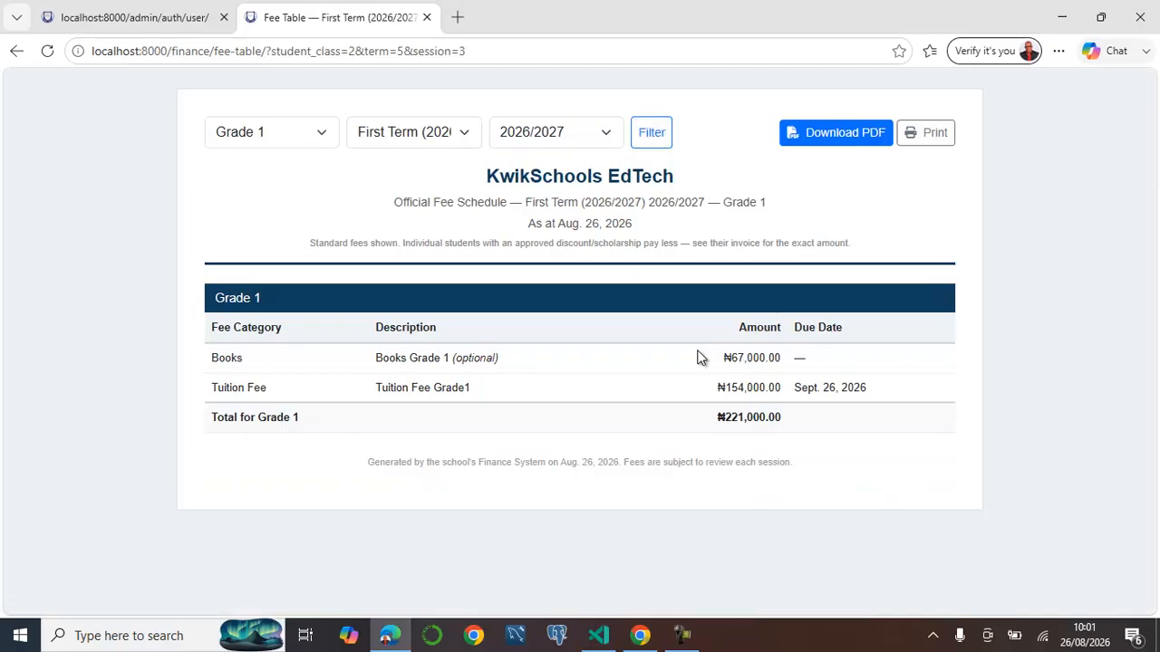
{"action": "left_click", "coordinate": [16, 51]}
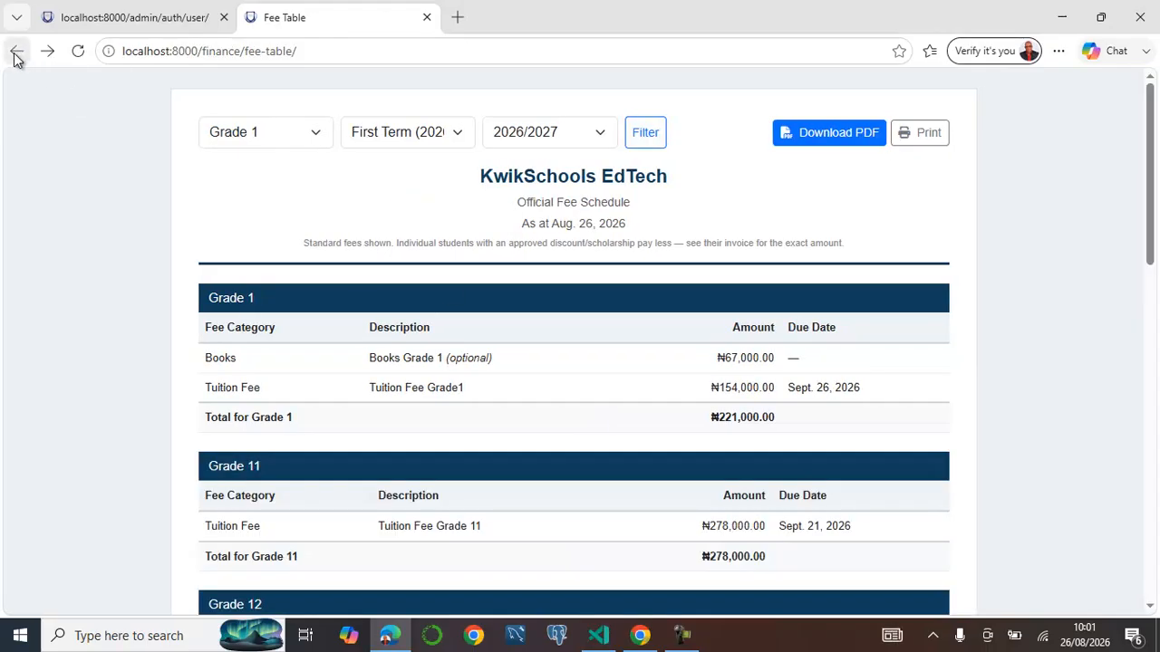
{"action": "left_click", "coordinate": [16, 50]}
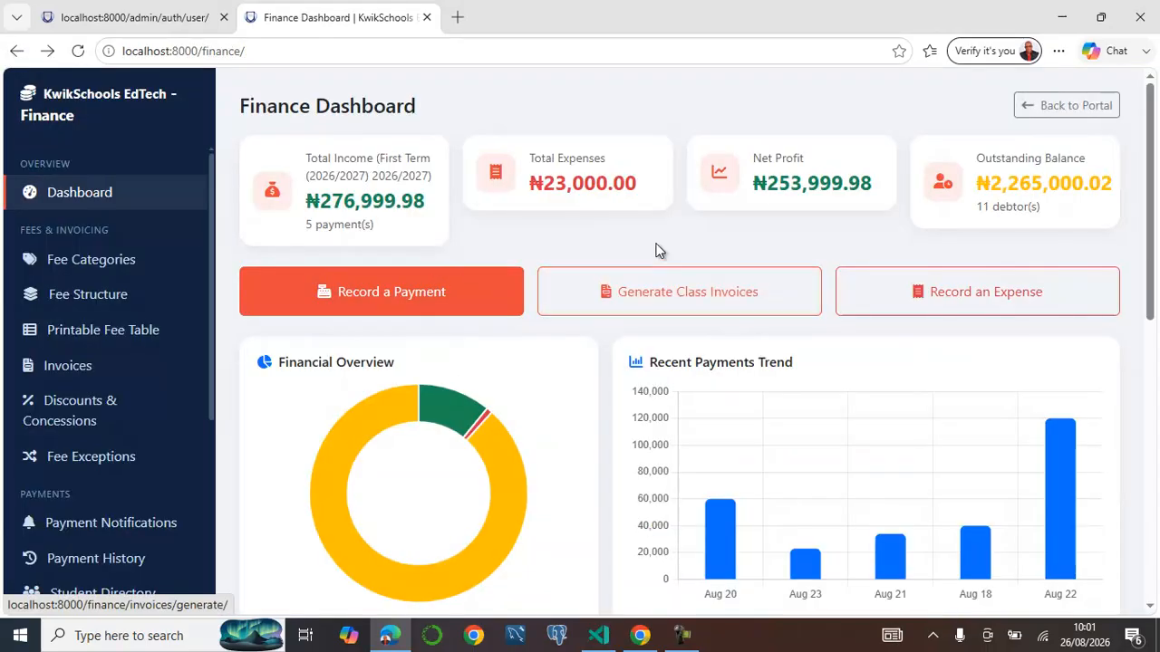